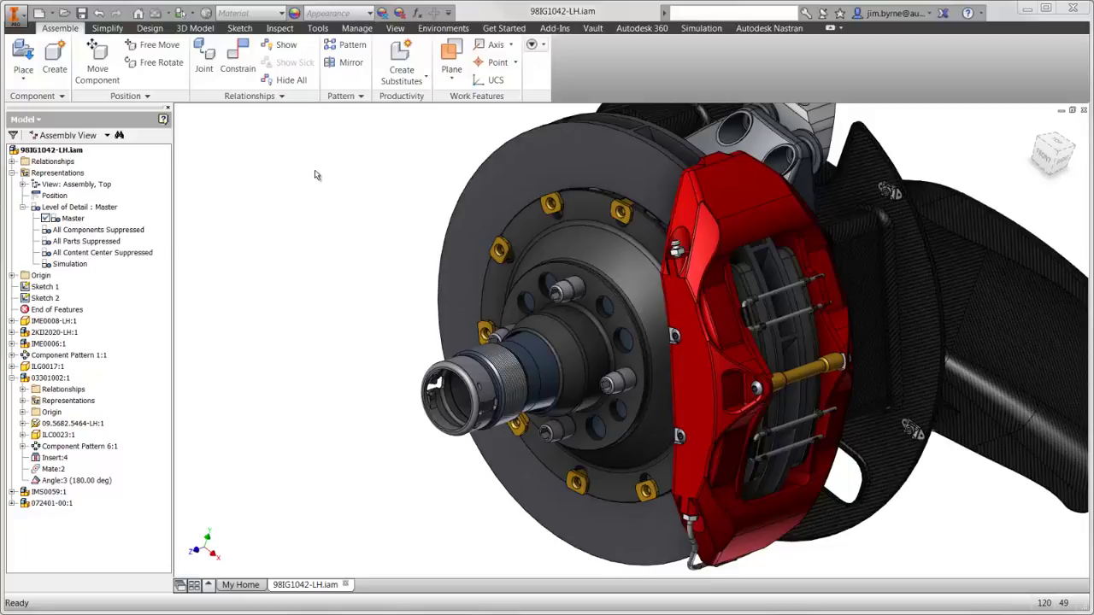
# Step: Activate the Simulation level of detail so only the brake rotor remains visible
pyautogui.doubleClick(82, 266)
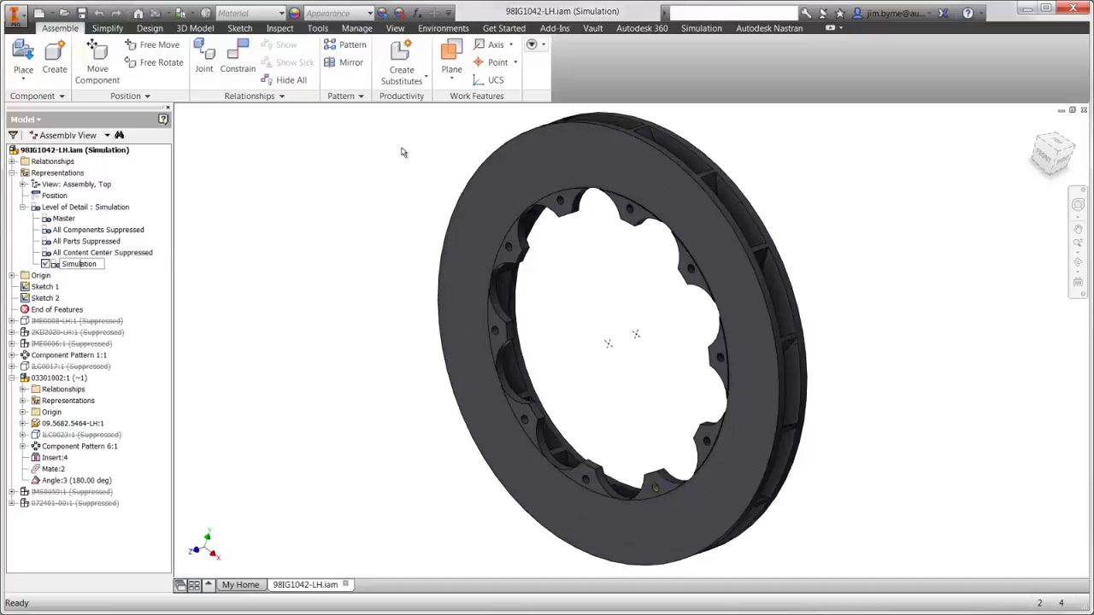
# Step: Change Analysis 1 from Linear Static to Linear Steady State Heat Transfer
pyautogui.click(746, 32)
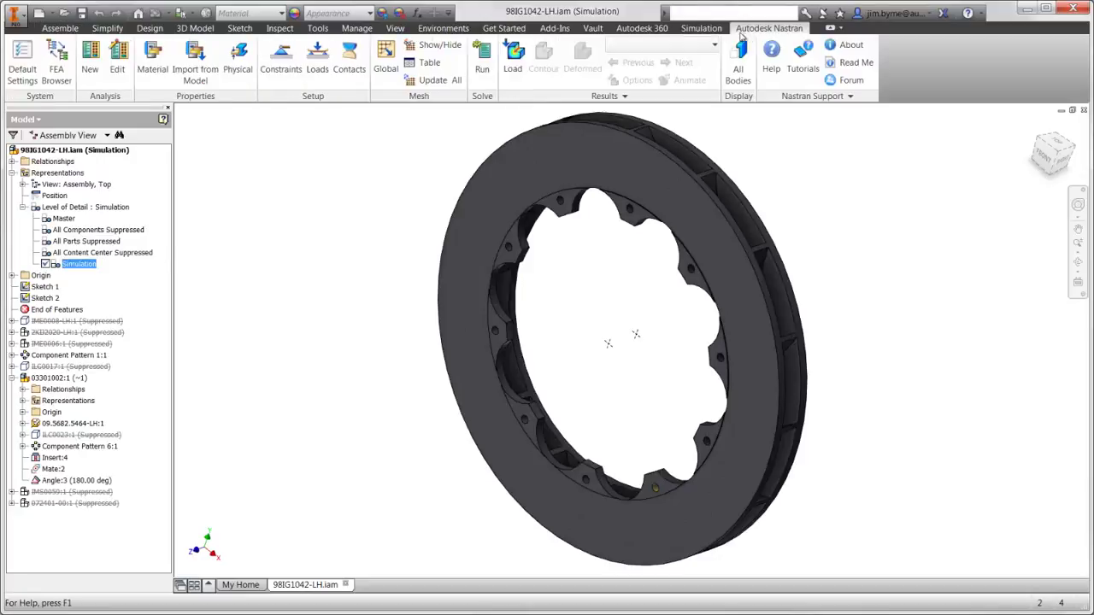
pyautogui.click(58, 74)
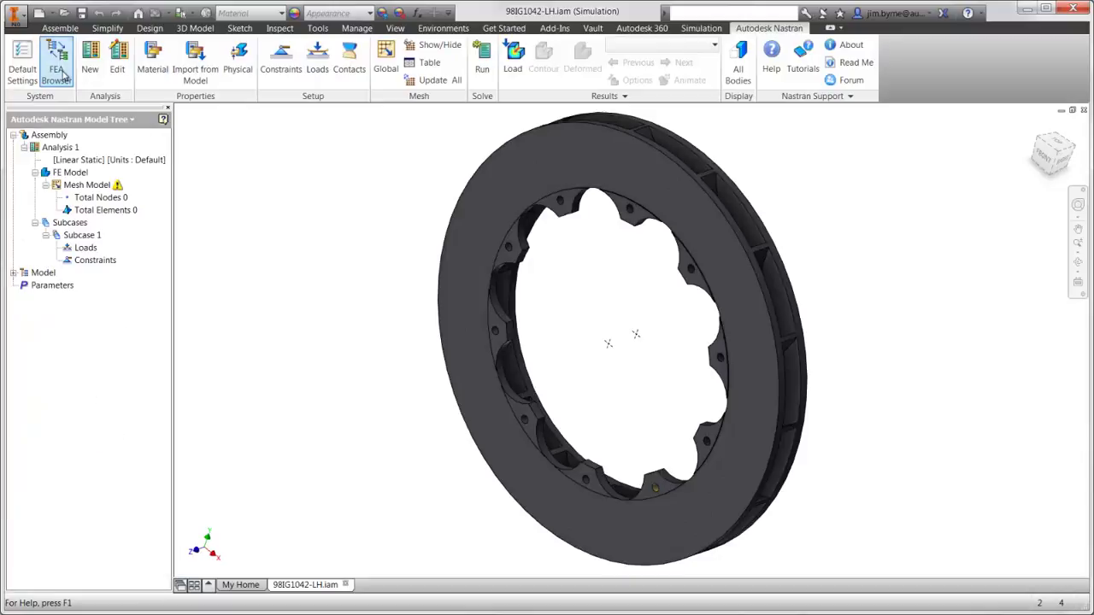
pyautogui.click(14, 273)
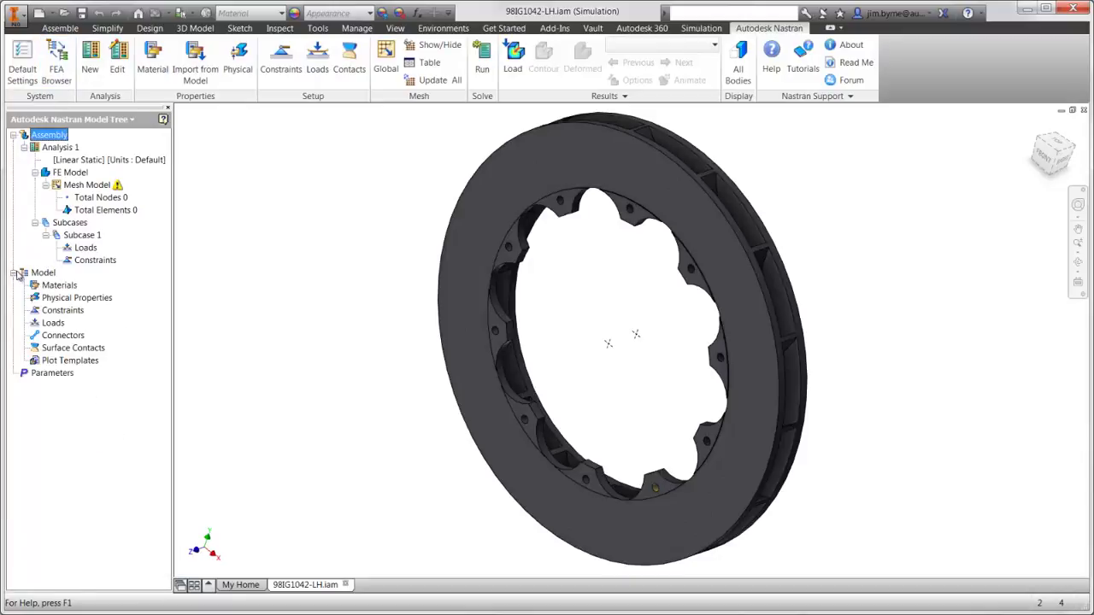
pyautogui.rightClick(60, 150)
pyautogui.click(86, 167)
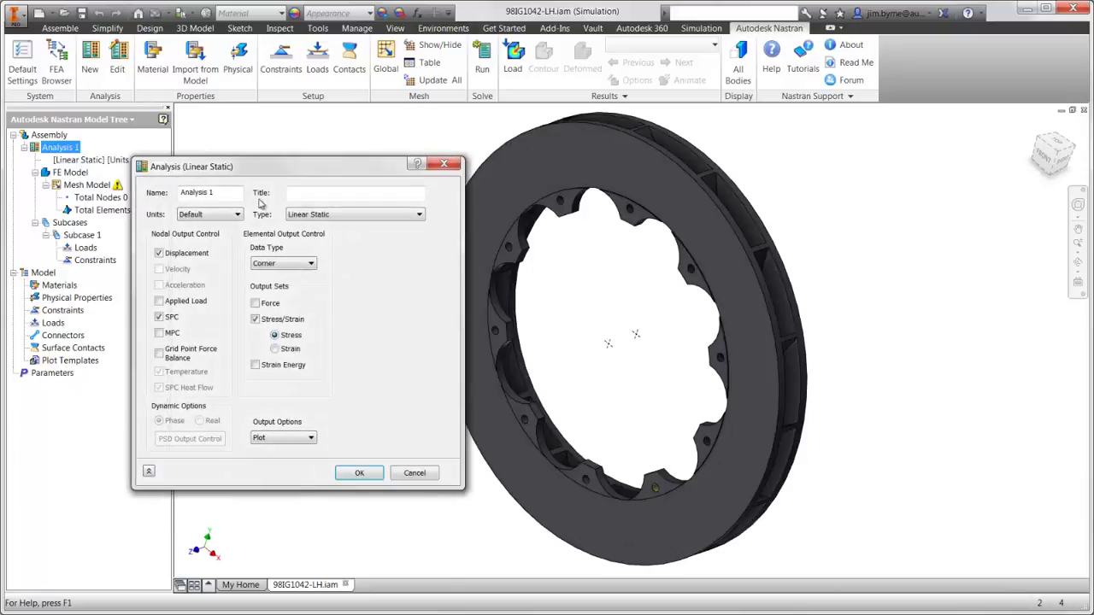
pyautogui.click(290, 215)
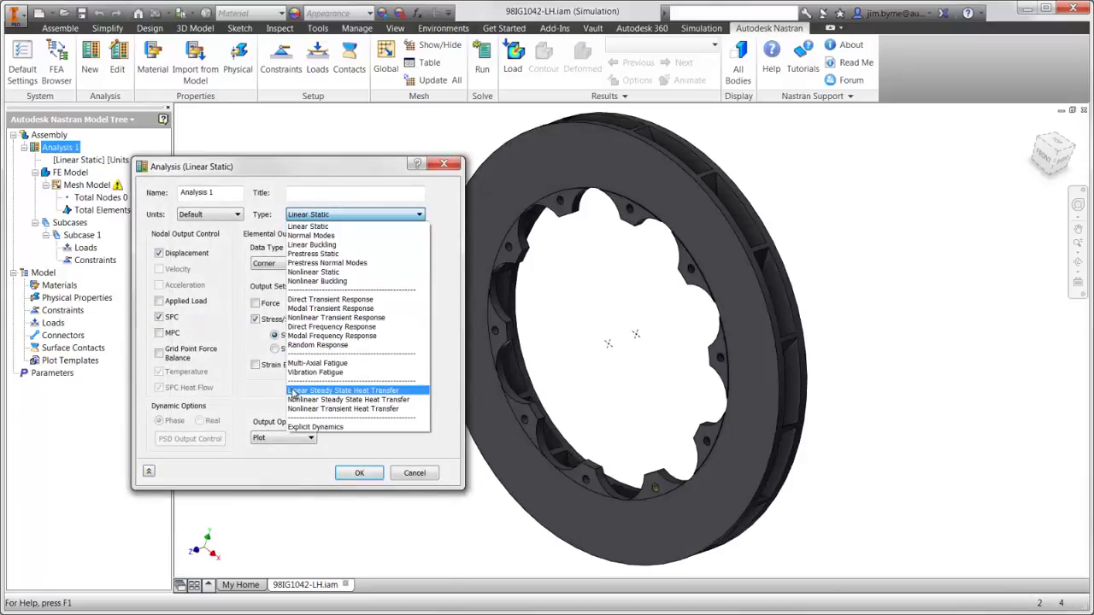
pyautogui.click(293, 391)
pyautogui.click(356, 470)
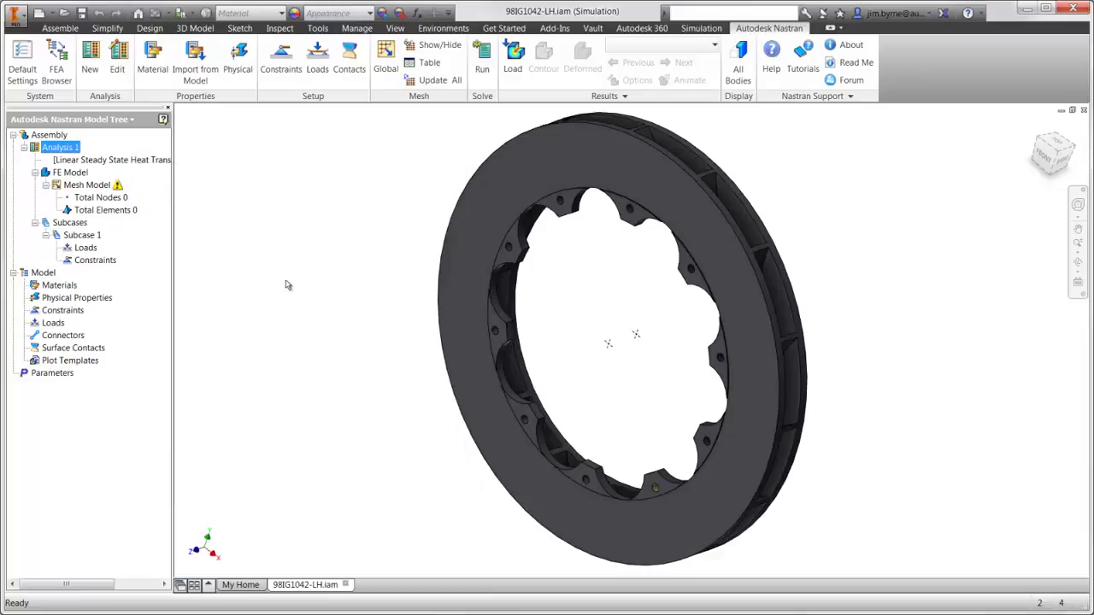
# Step: Import the rotor material and assign Silicon Nitride to the disc through Physical Property 1
pyautogui.click(195, 75)
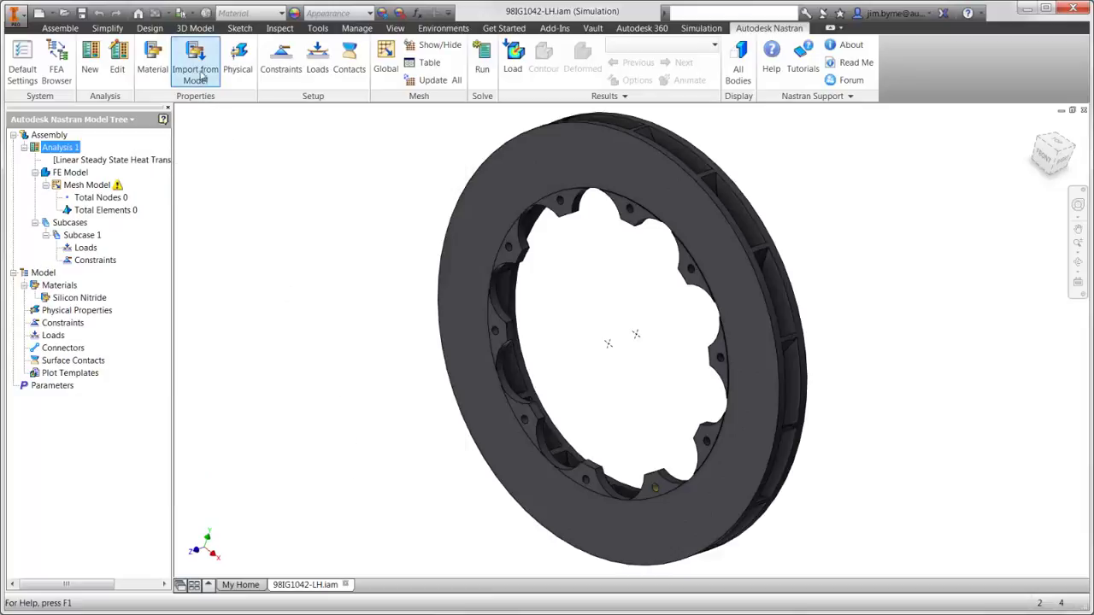
pyautogui.click(238, 70)
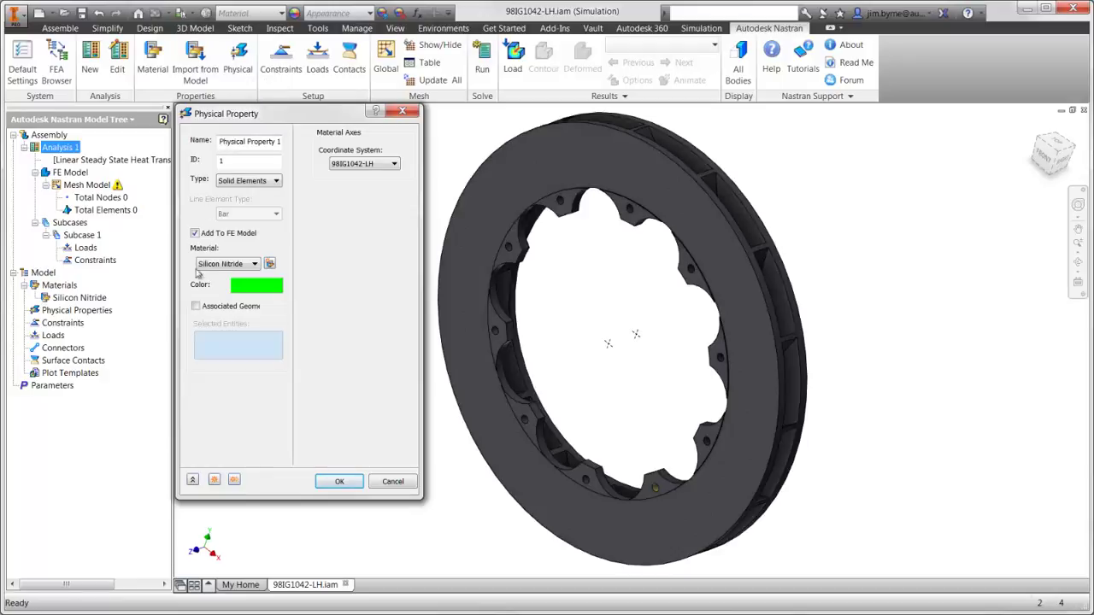
pyautogui.click(200, 308)
pyautogui.click(468, 336)
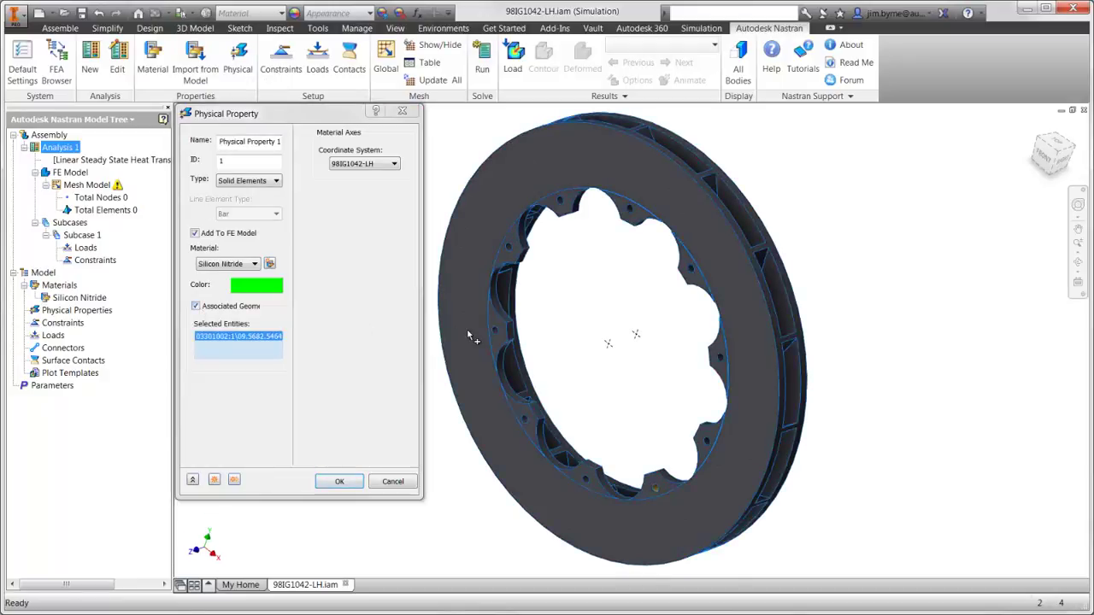
pyautogui.click(341, 481)
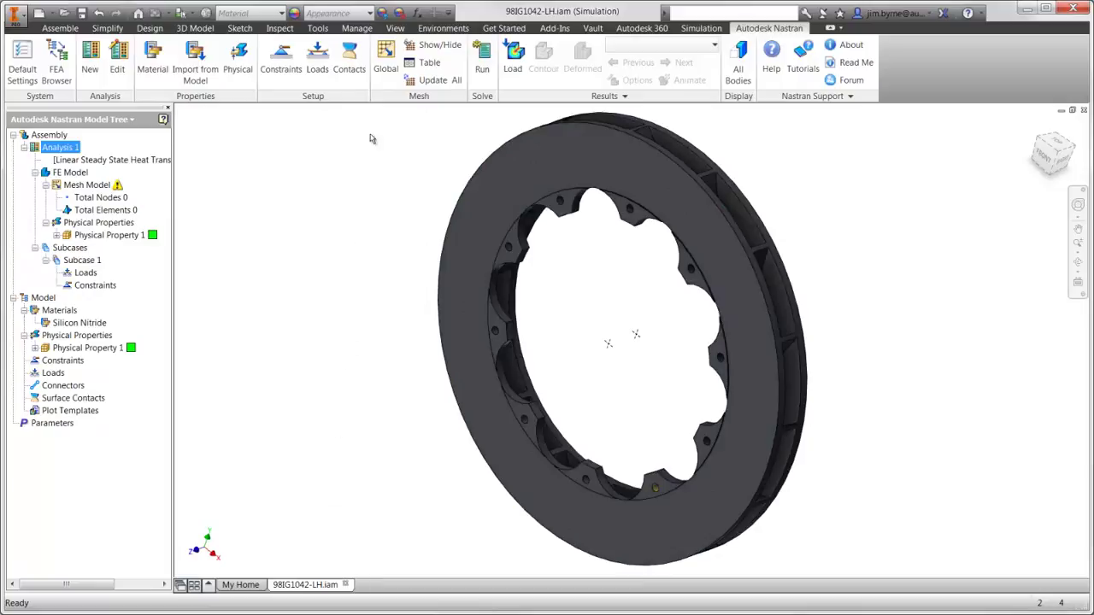
# Step: Mesh the rotor with a 5 mm global element size, giving 74905 nodes and 37501 elements
pyautogui.click(385, 60)
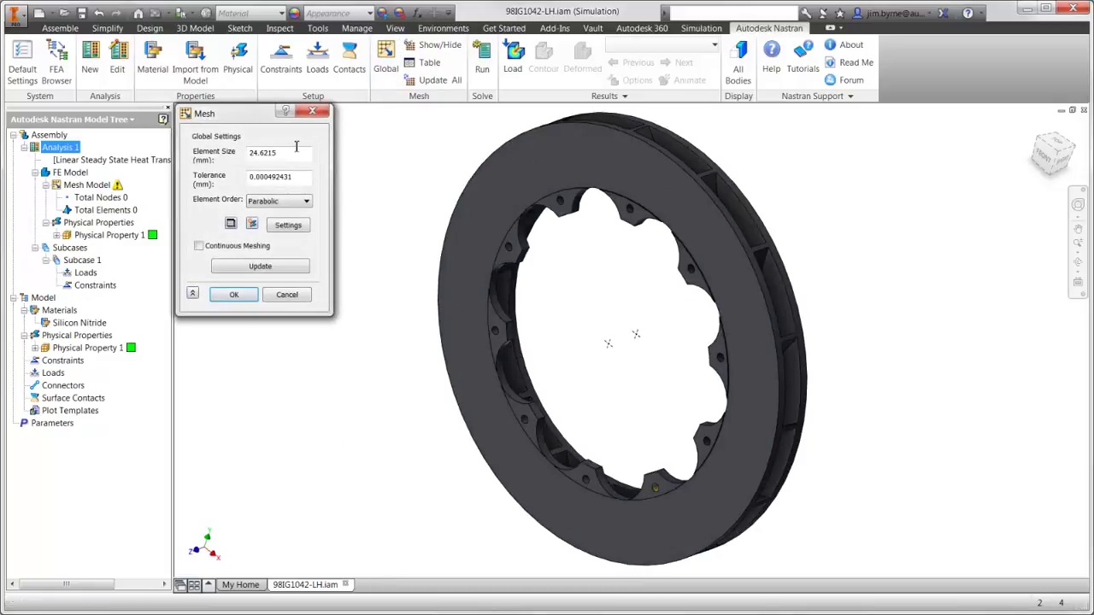
pyautogui.moveTo(297, 147); pyautogui.dragTo(239, 160)
pyautogui.write('5')
pyautogui.click(234, 294)
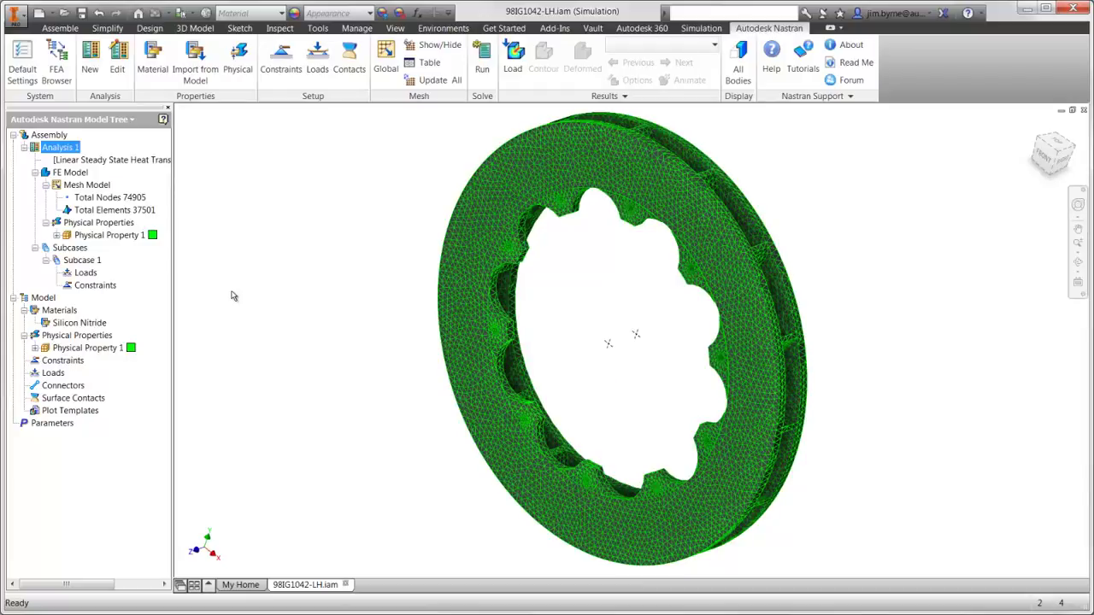
# Step: Create convection Load 1 on the rotor faces with 293 K ambient temperature and 0.5458 coefficient
pyautogui.click(317, 61)
pyautogui.click(273, 180)
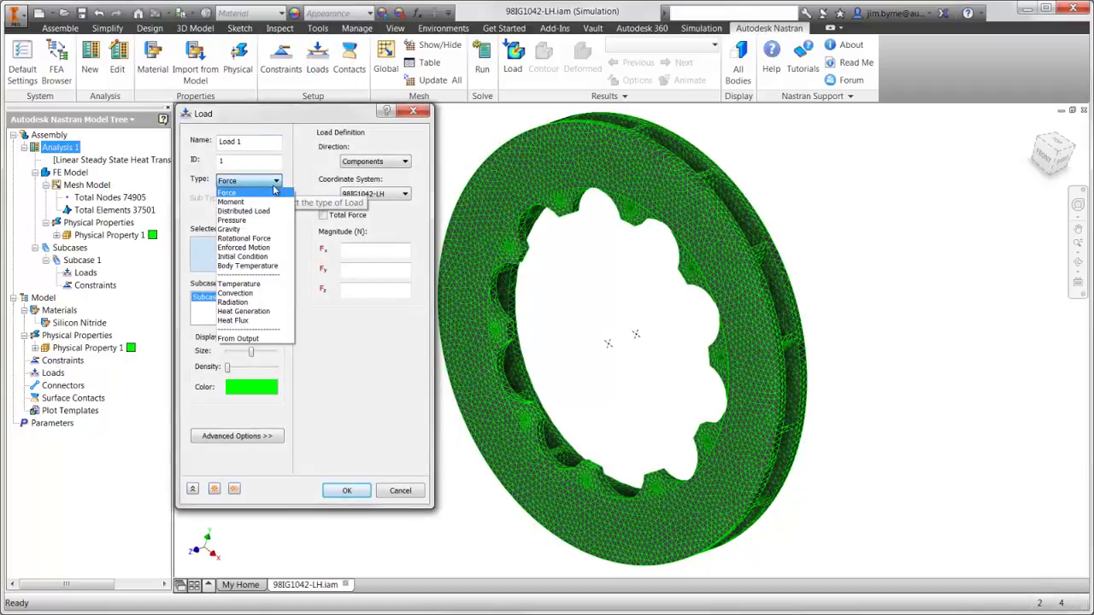
pyautogui.click(229, 294)
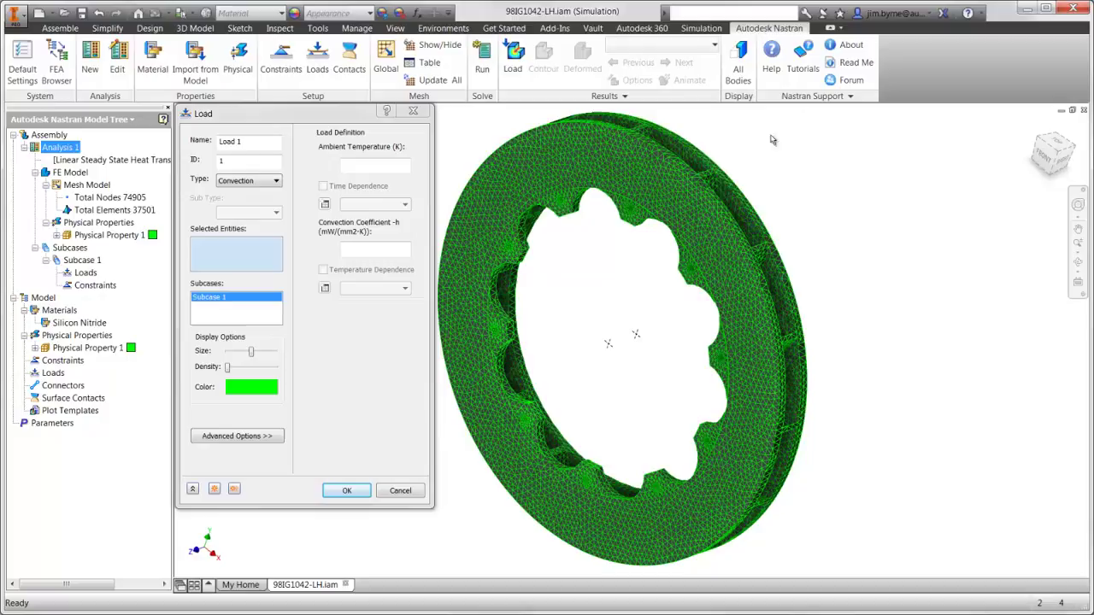
pyautogui.moveTo(804, 111); pyautogui.dragTo(412, 584)
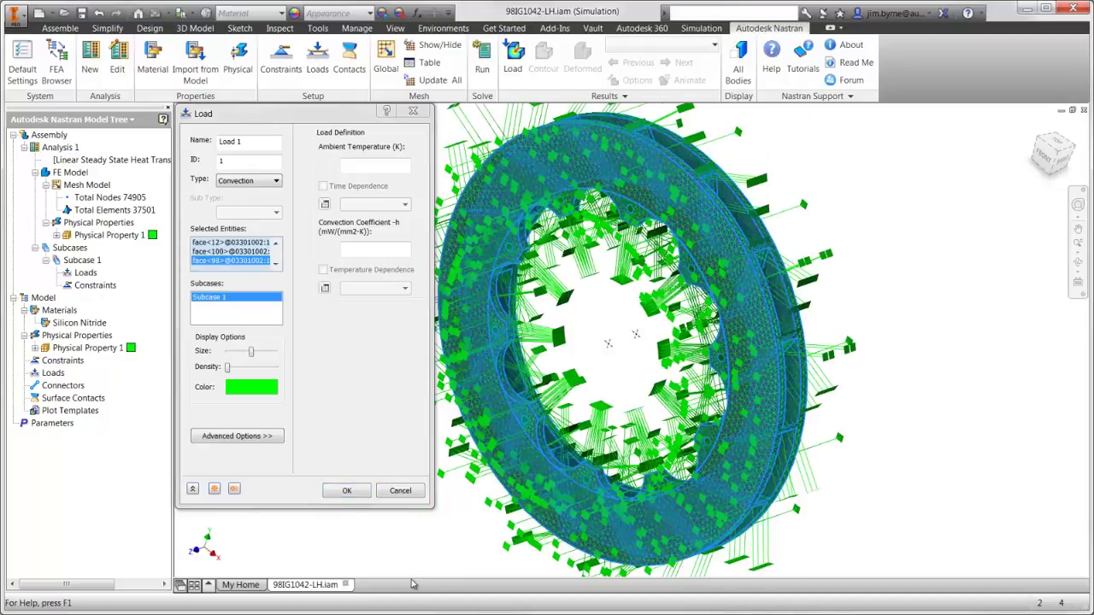
pyautogui.keyDown('ctrl'); pyautogui.click(523, 486); pyautogui.keyUp('ctrl')
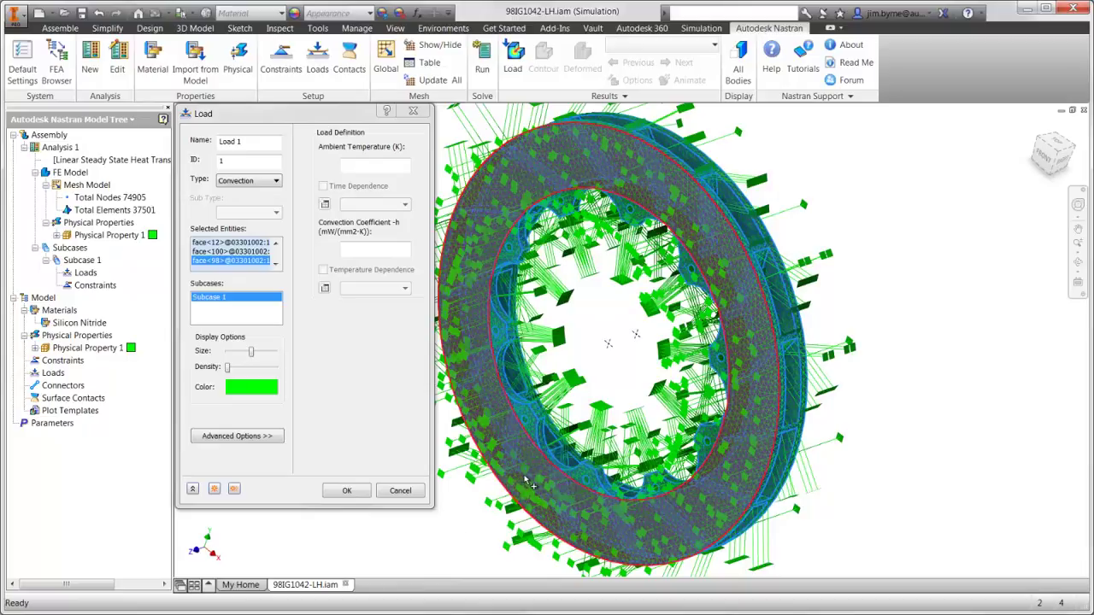
pyautogui.keyDown('shift'); pyautogui.moveTo(530, 483); pyautogui.dragTo(598, 427, button='middle'); pyautogui.keyUp('shift')
pyautogui.keyDown('ctrl'); pyautogui.click(598, 428); pyautogui.keyUp('ctrl')
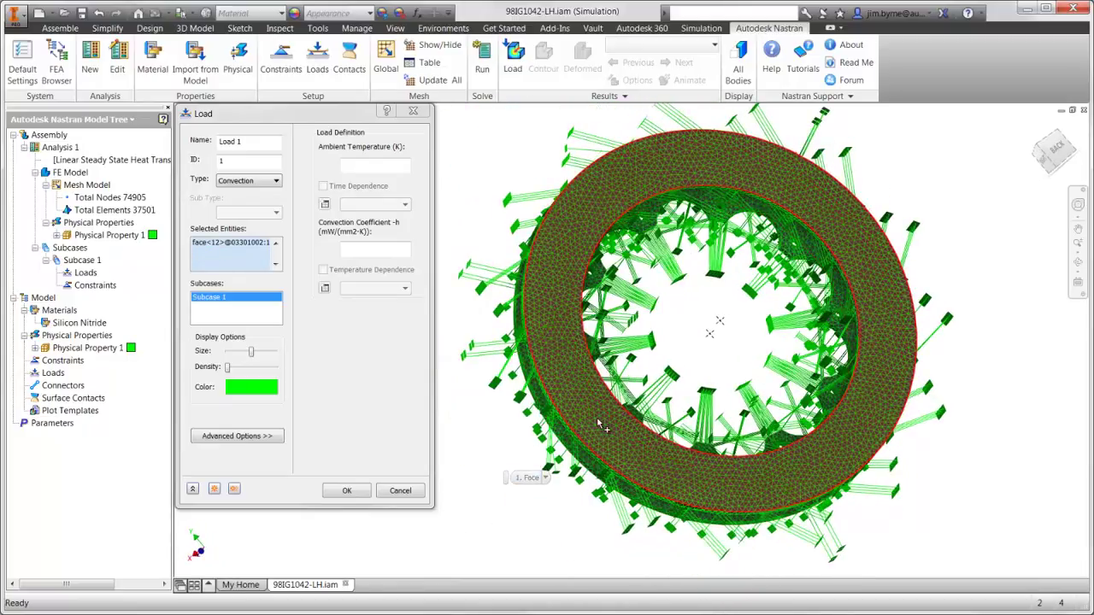
pyautogui.click(382, 167)
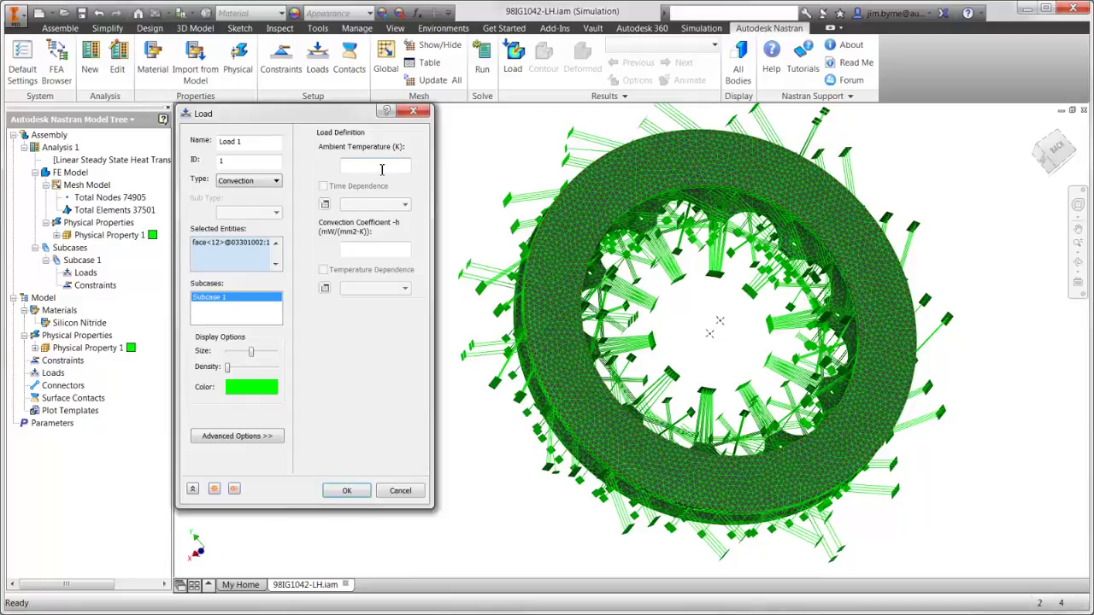
pyautogui.write('293')
pyautogui.click(382, 250)
pyautogui.write('0.5458')
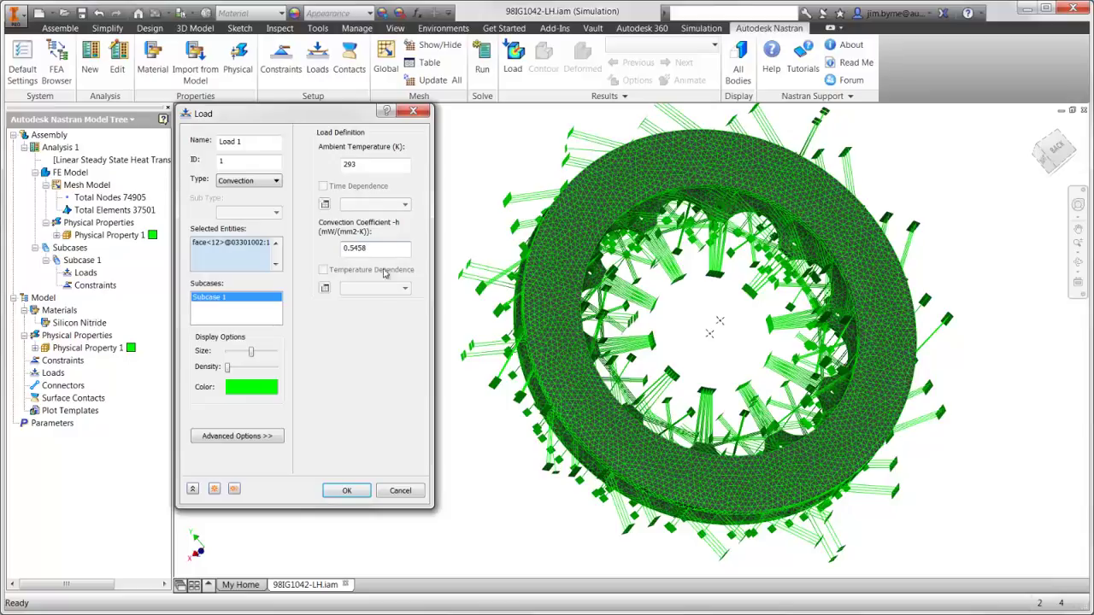
pyautogui.click(338, 493)
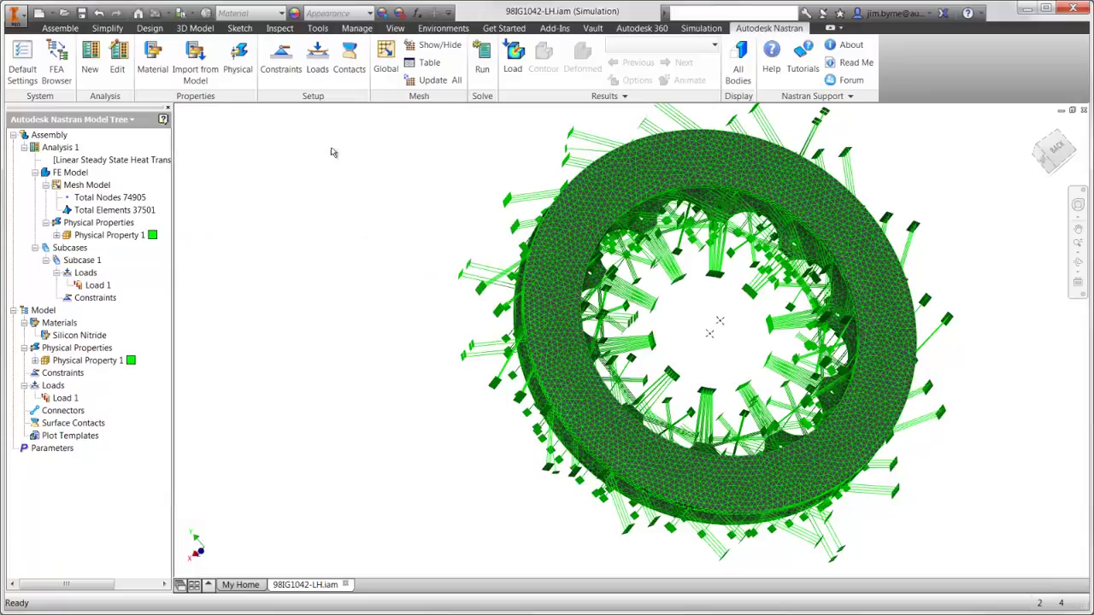
# Step: Apply a 150 mW/mm² heat flux to the front and rear braking faces as Load 2
pyautogui.click(319, 62)
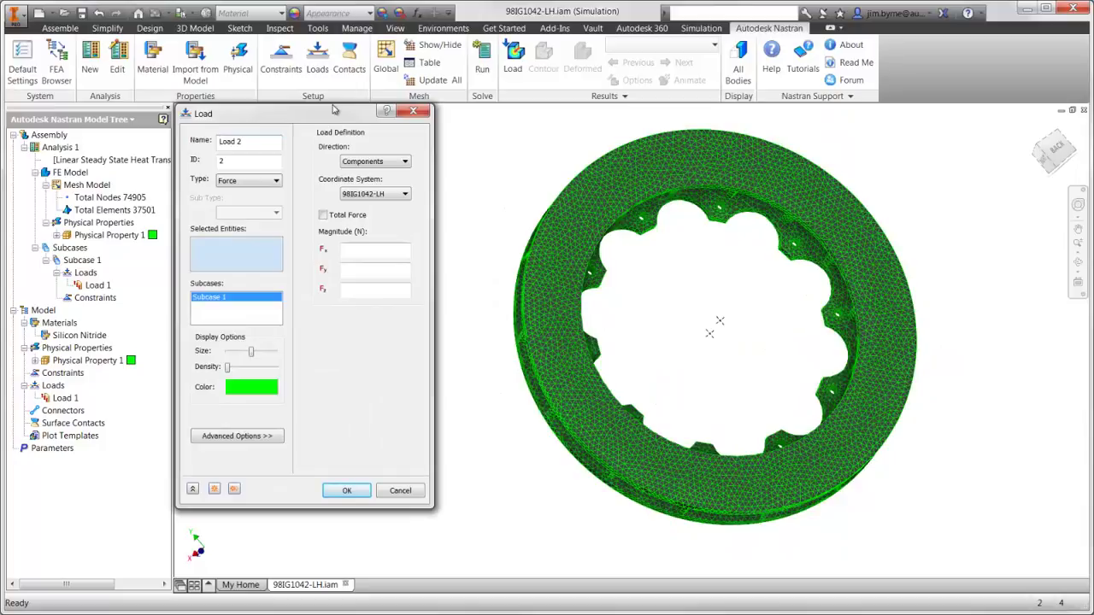
pyautogui.click(248, 181)
pyautogui.click(244, 322)
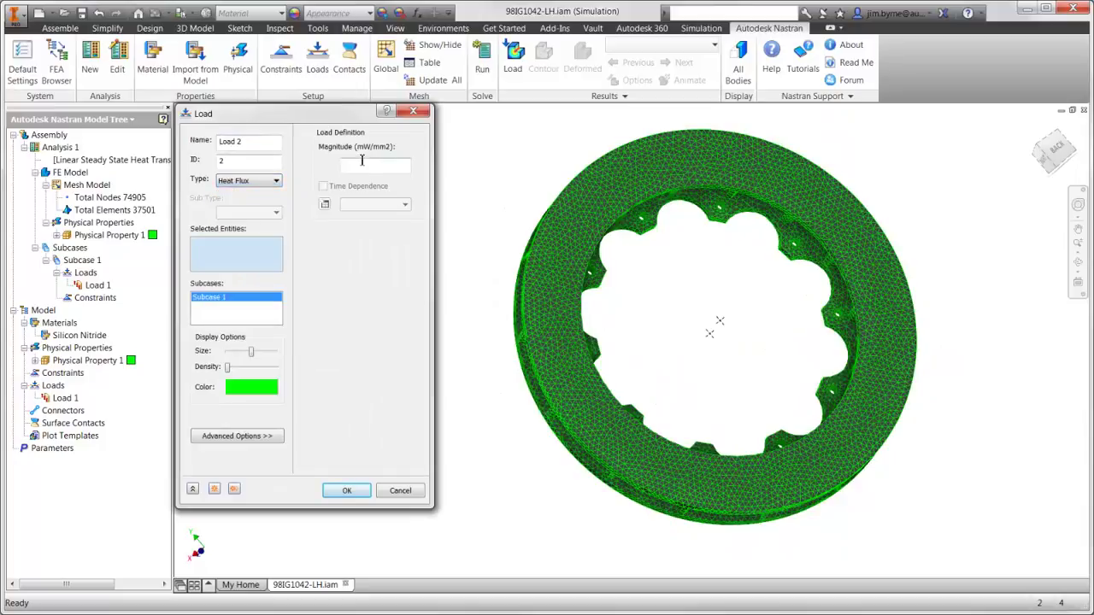
pyautogui.click(360, 163)
pyautogui.write('150')
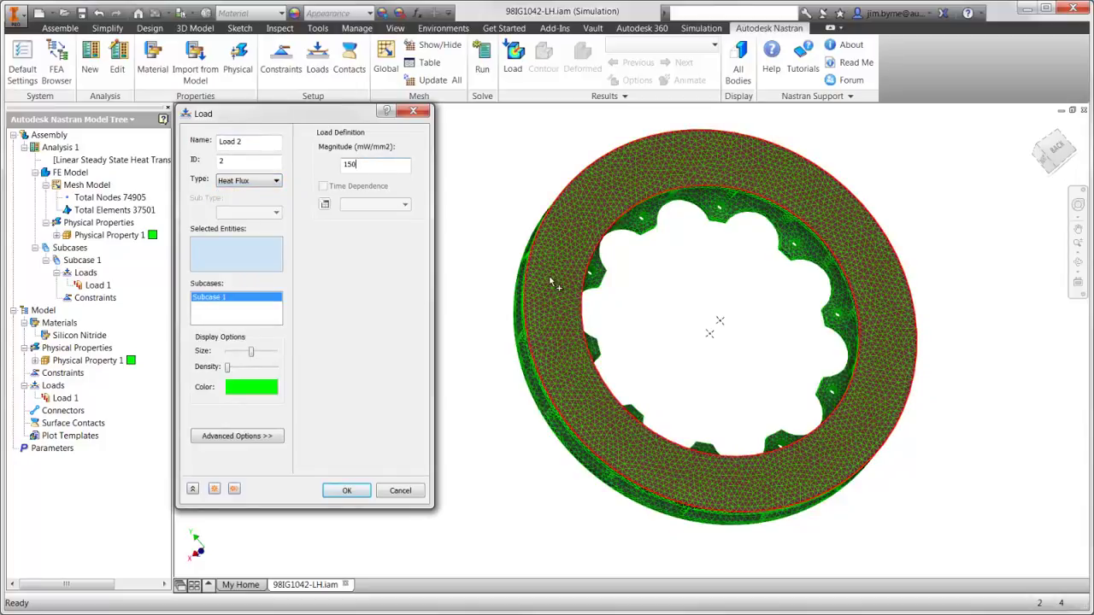
pyautogui.click(552, 282)
pyautogui.click(1069, 117)
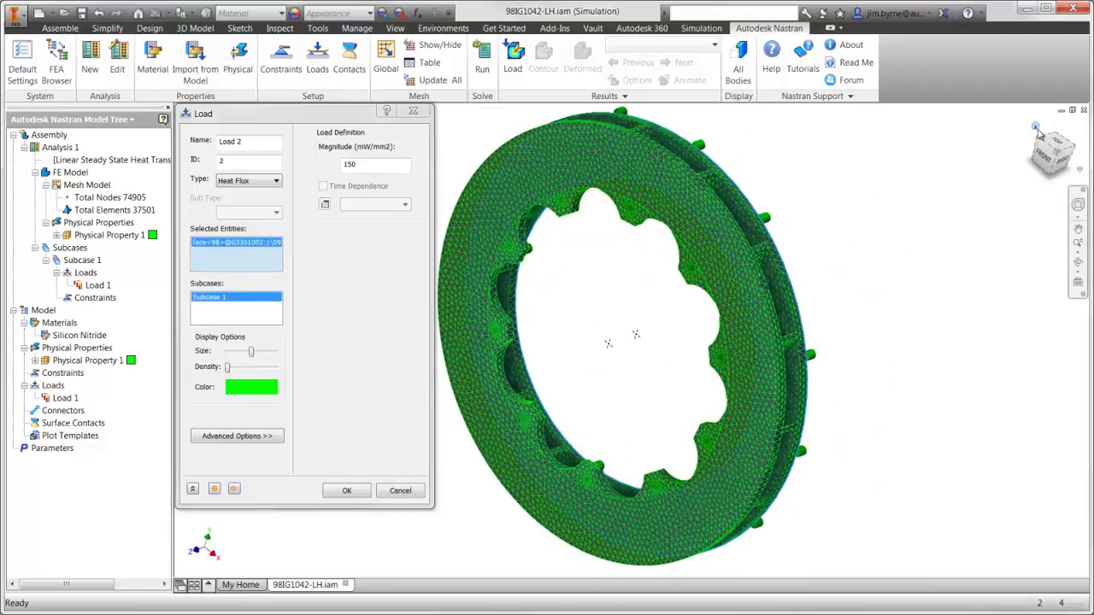
pyautogui.click(707, 242)
pyautogui.click(340, 491)
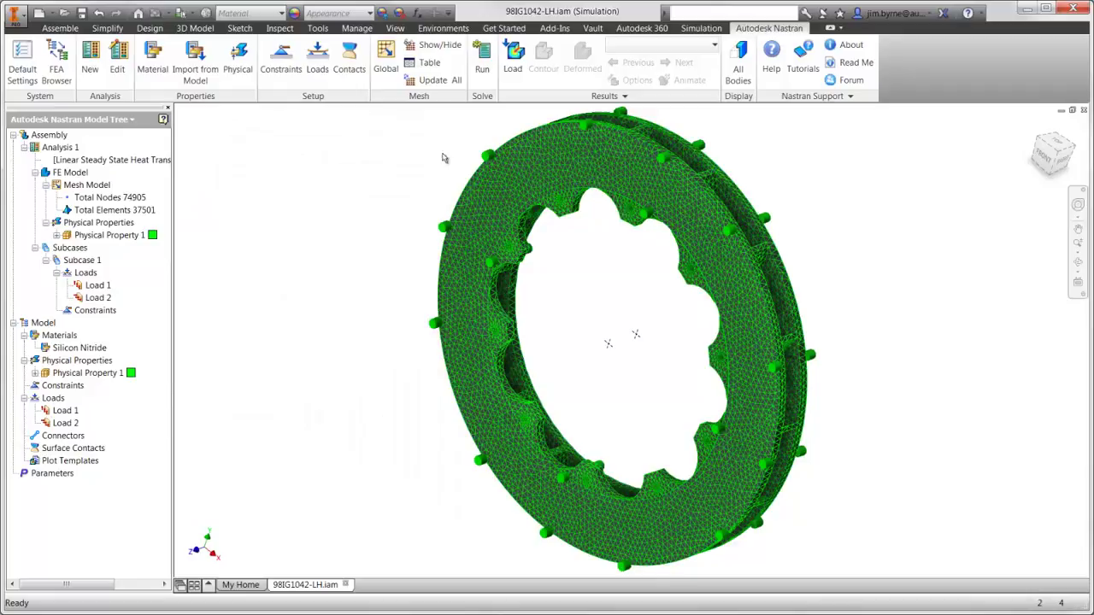
# Step: Solve the heat transfer and plot the 343.66–534.44 temperature contour with max/min labels, edges hidden
pyautogui.click(482, 72)
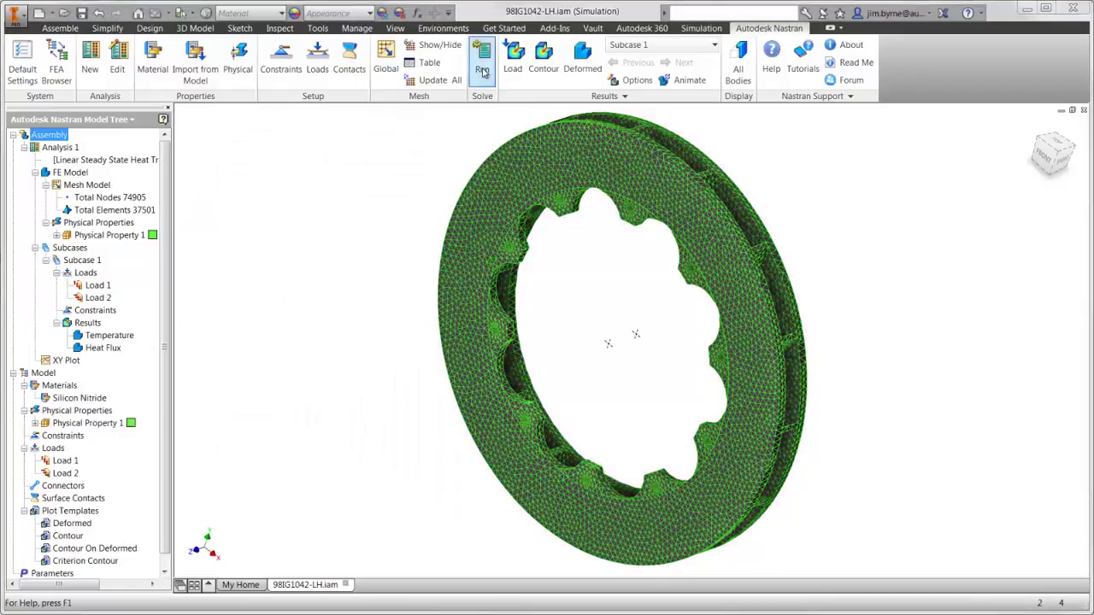
pyautogui.rightClick(109, 337)
pyautogui.click(125, 349)
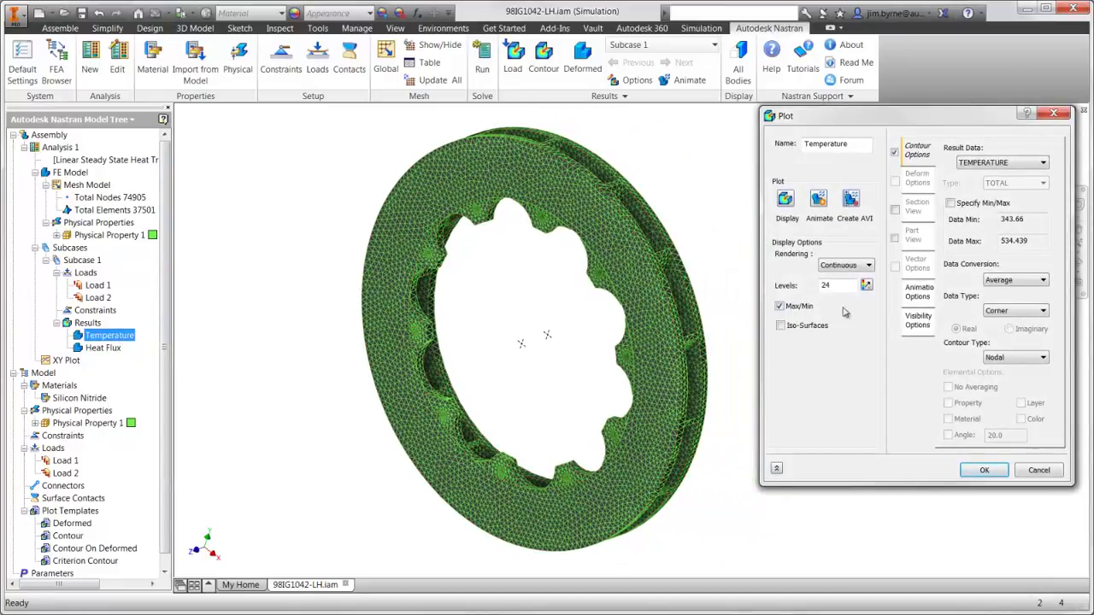
pyautogui.click(916, 329)
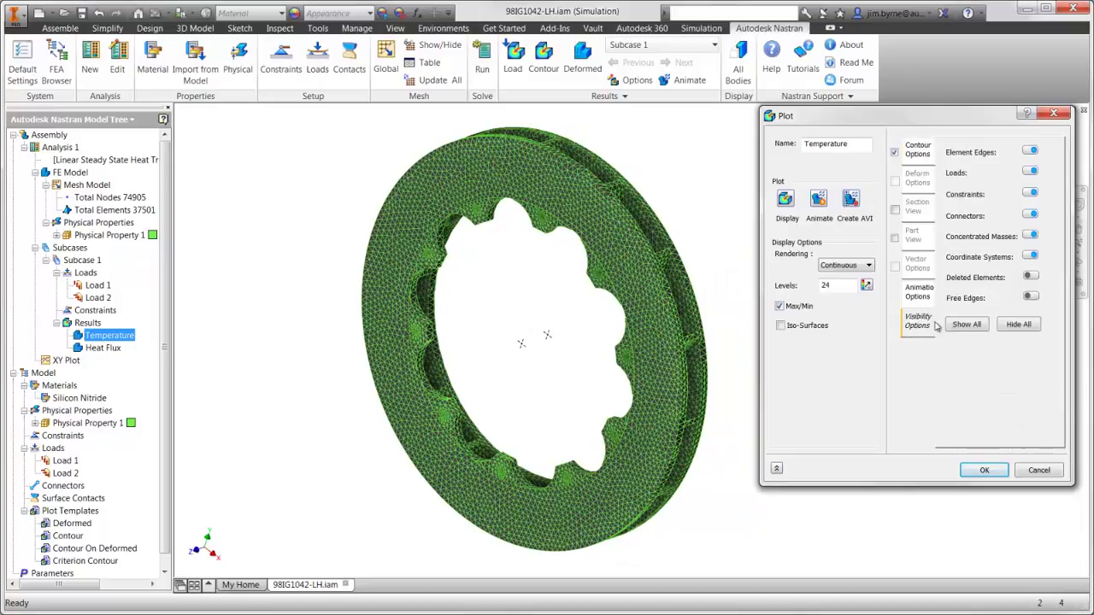
pyautogui.click(1018, 327)
pyautogui.click(785, 199)
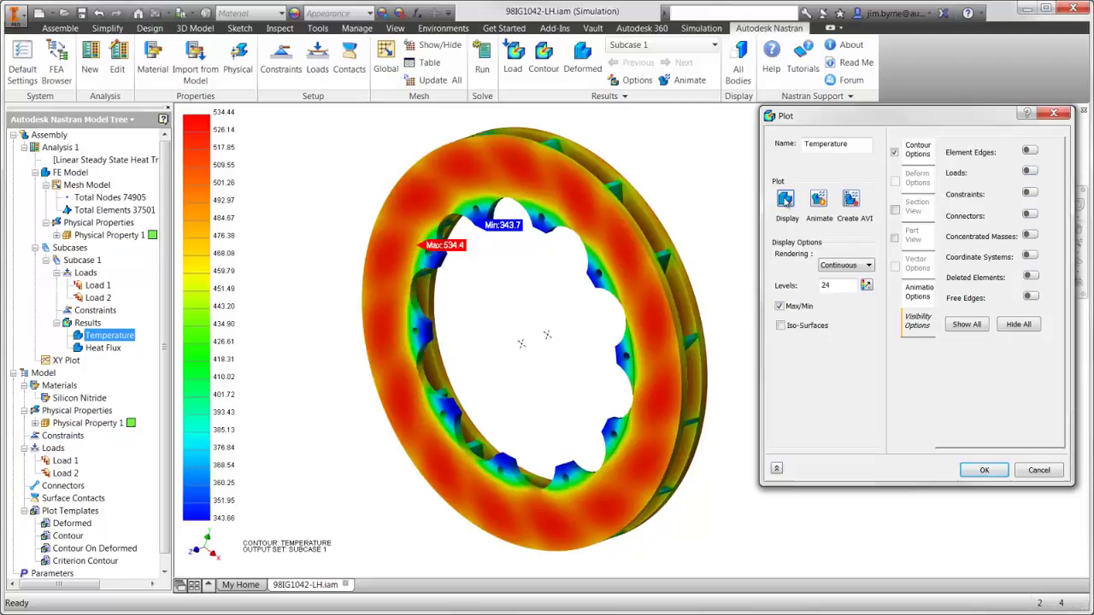
pyautogui.click(969, 471)
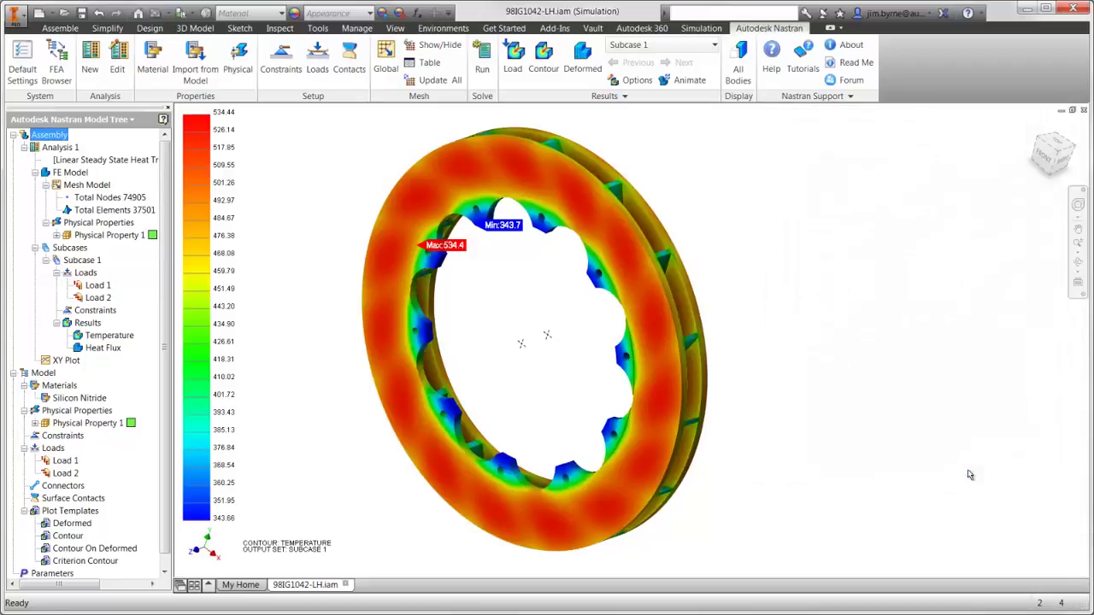
# Step: Switch Analysis 1 back to Linear Static and accept removal of the invalid heat loads
pyautogui.rightClick(66, 147)
pyautogui.click(89, 169)
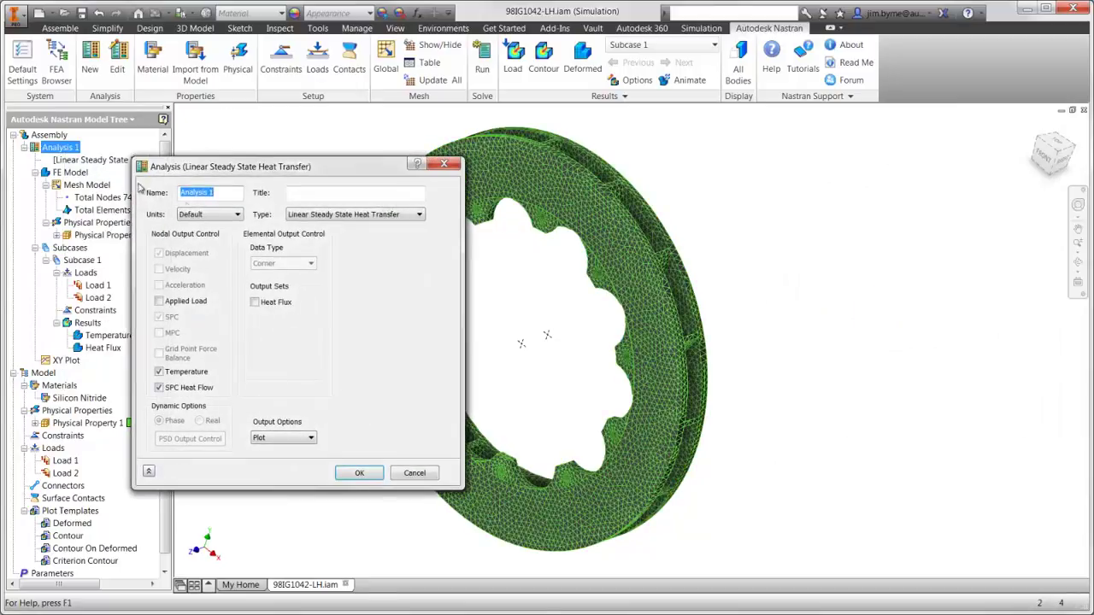
pyautogui.click(335, 216)
pyautogui.click(338, 224)
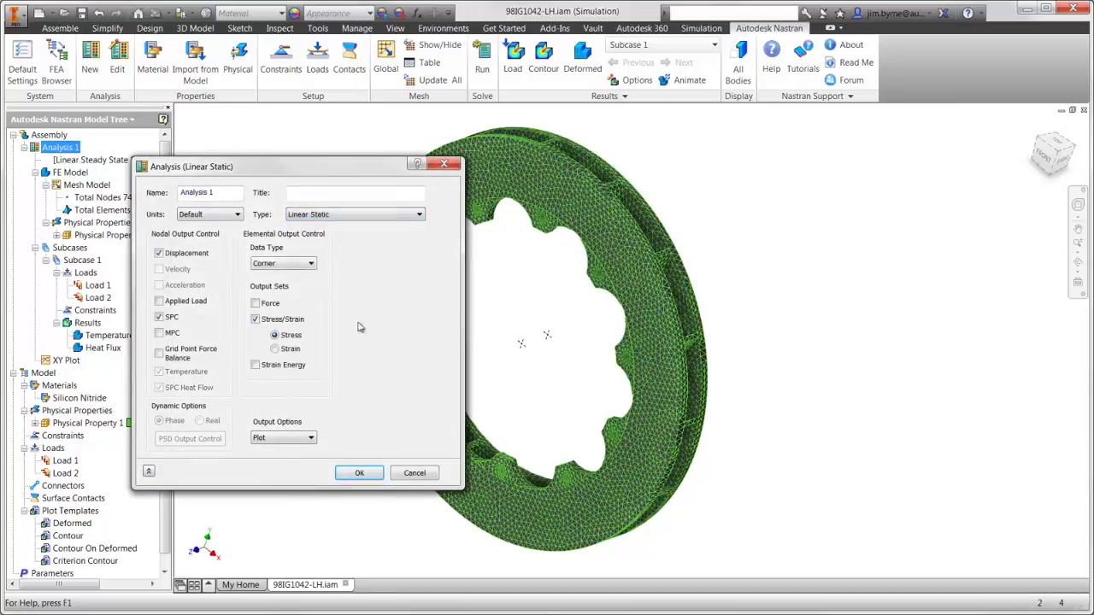
pyautogui.click(359, 472)
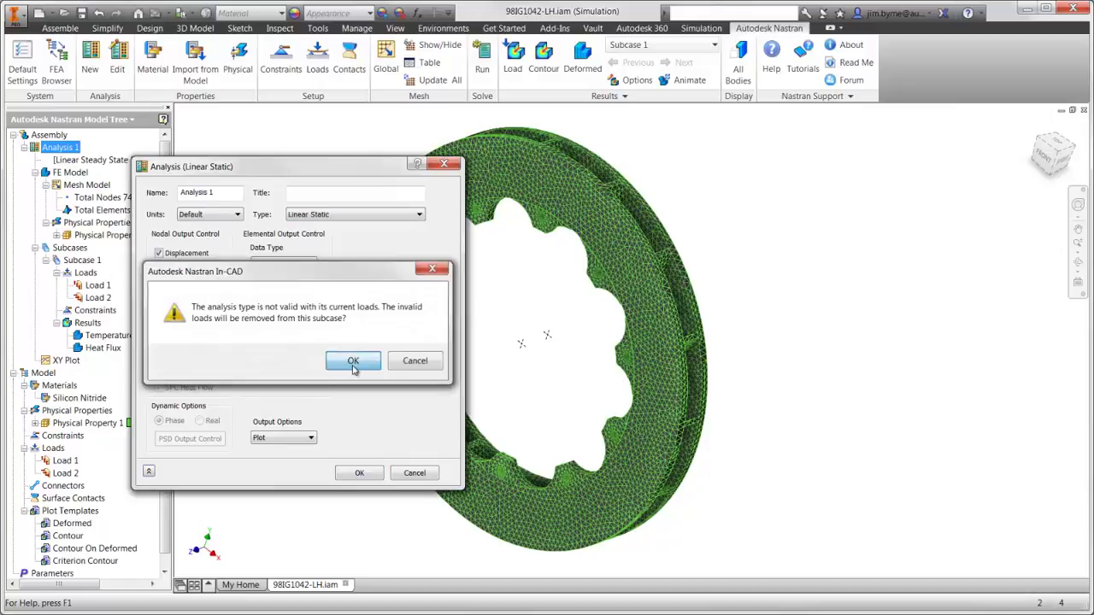
pyautogui.click(354, 366)
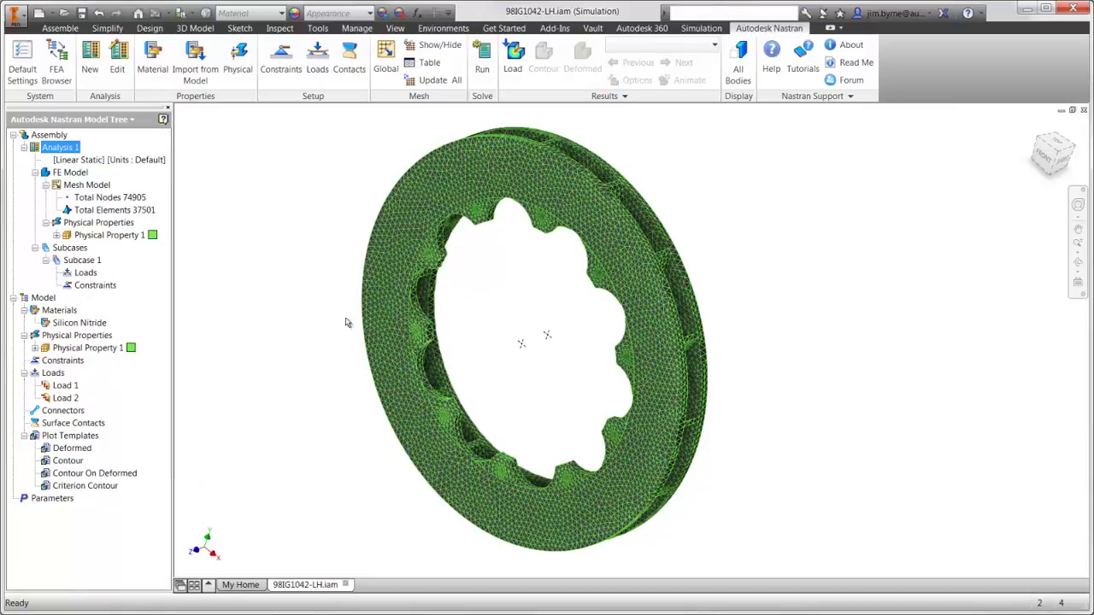
# Step: Fix all six degrees of freedom on every inner-hub mounting-hole face as Constraint 1
pyautogui.click(293, 72)
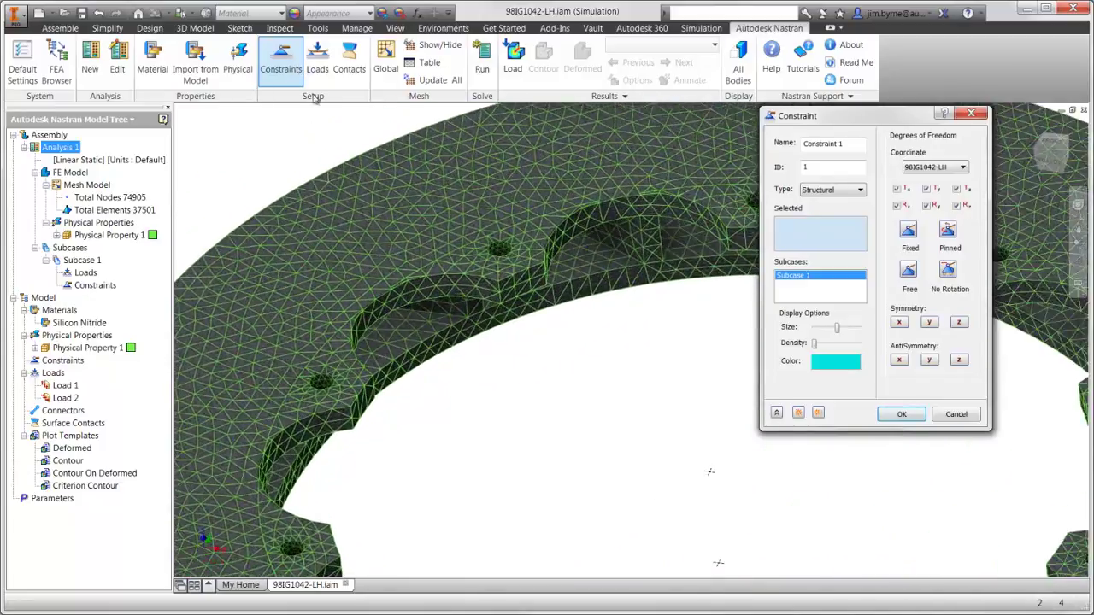
pyautogui.click(259, 409)
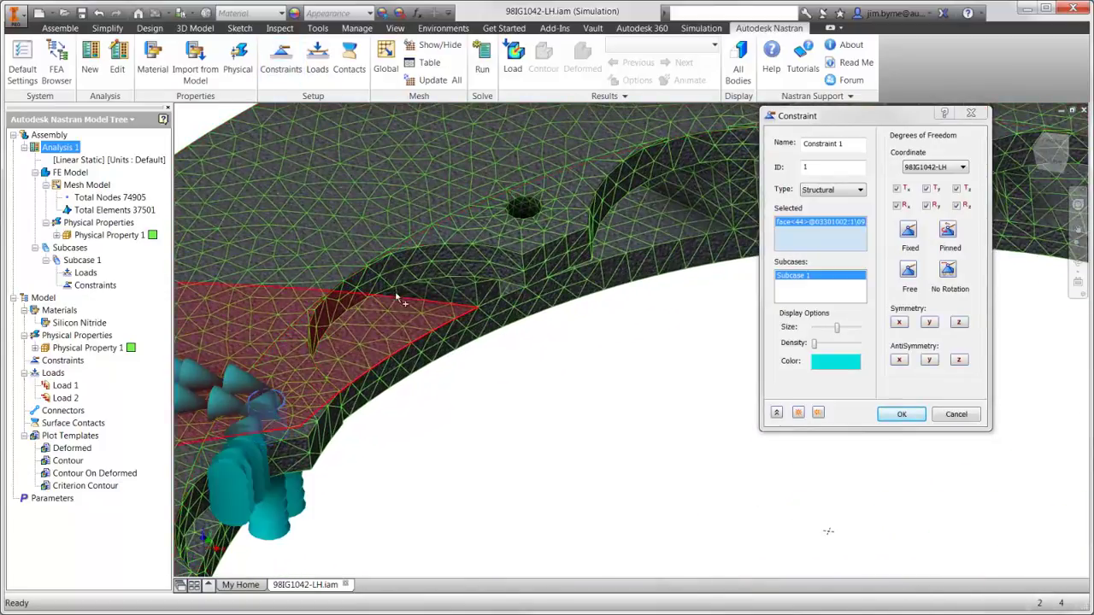
pyautogui.click(516, 219)
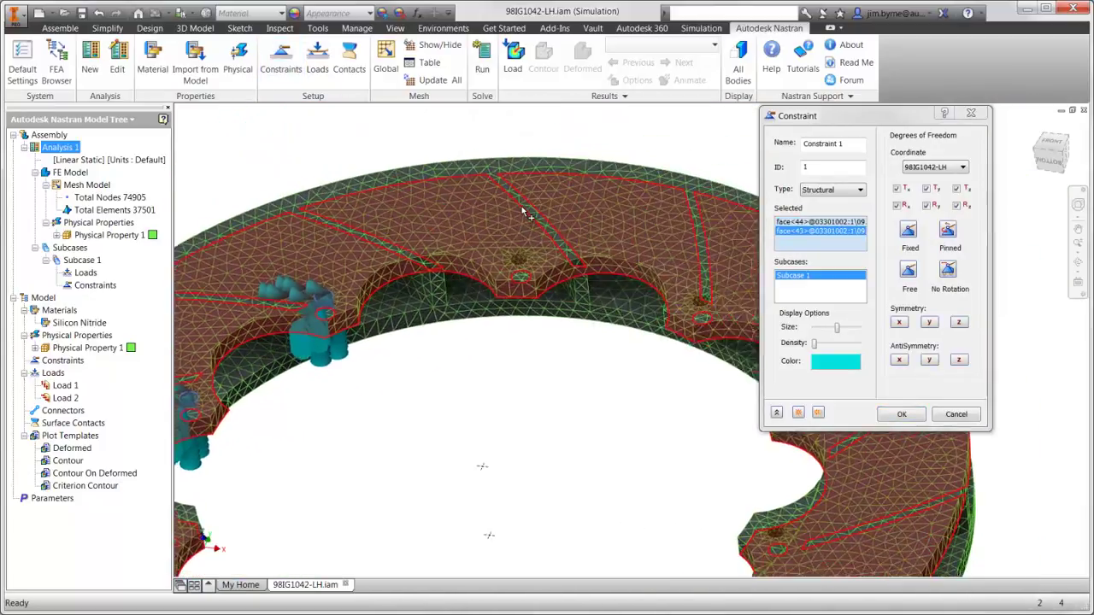
pyautogui.click(355, 241)
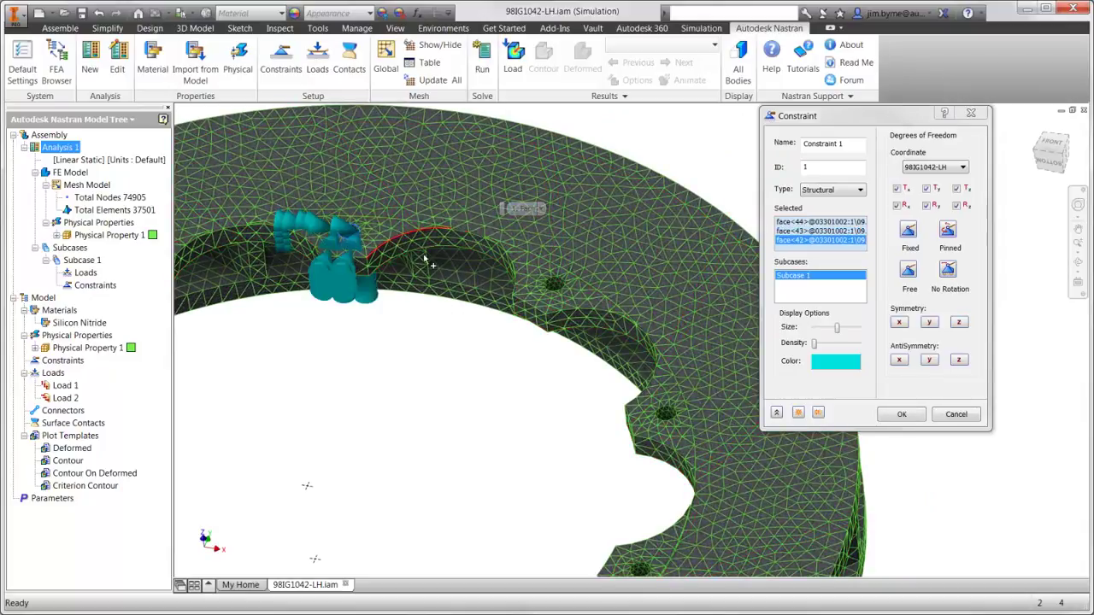
pyautogui.click(555, 287)
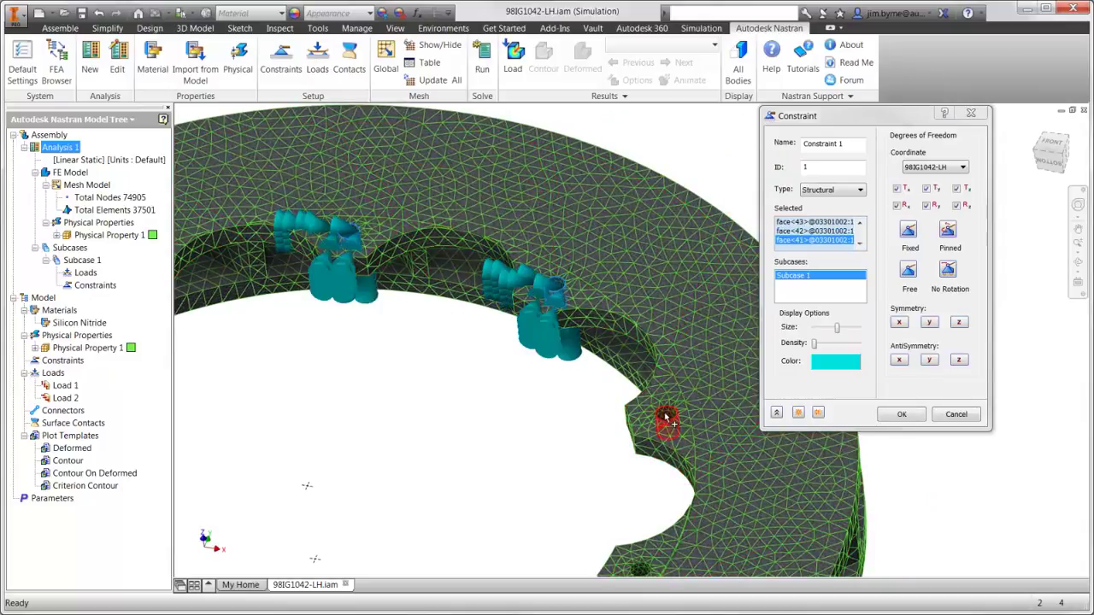
pyautogui.click(665, 417)
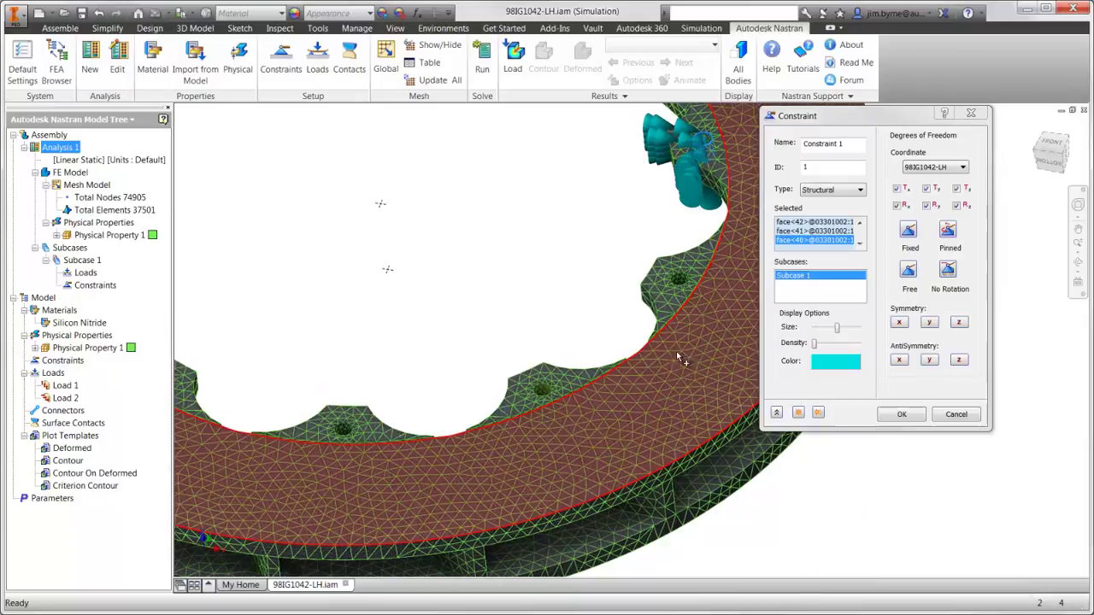
pyautogui.click(679, 284)
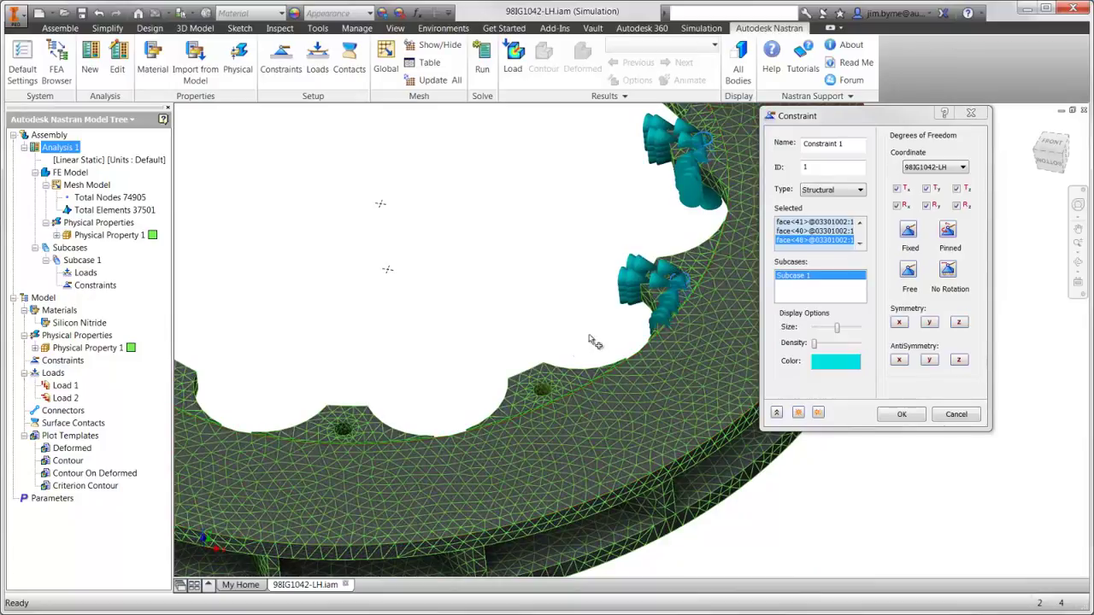
pyautogui.click(543, 393)
pyautogui.click(350, 434)
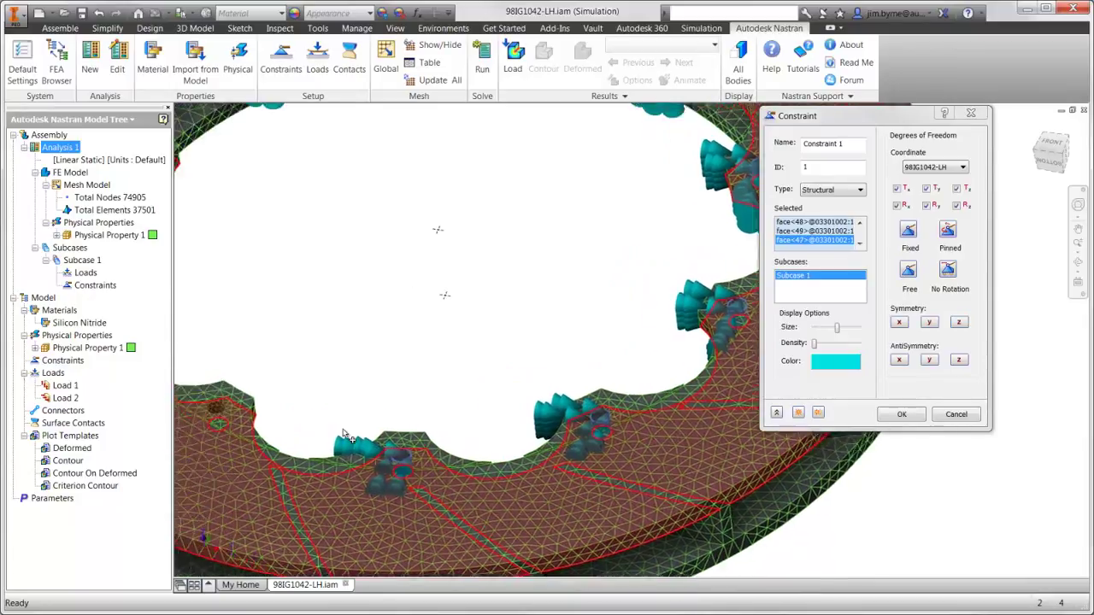
pyautogui.click(427, 502)
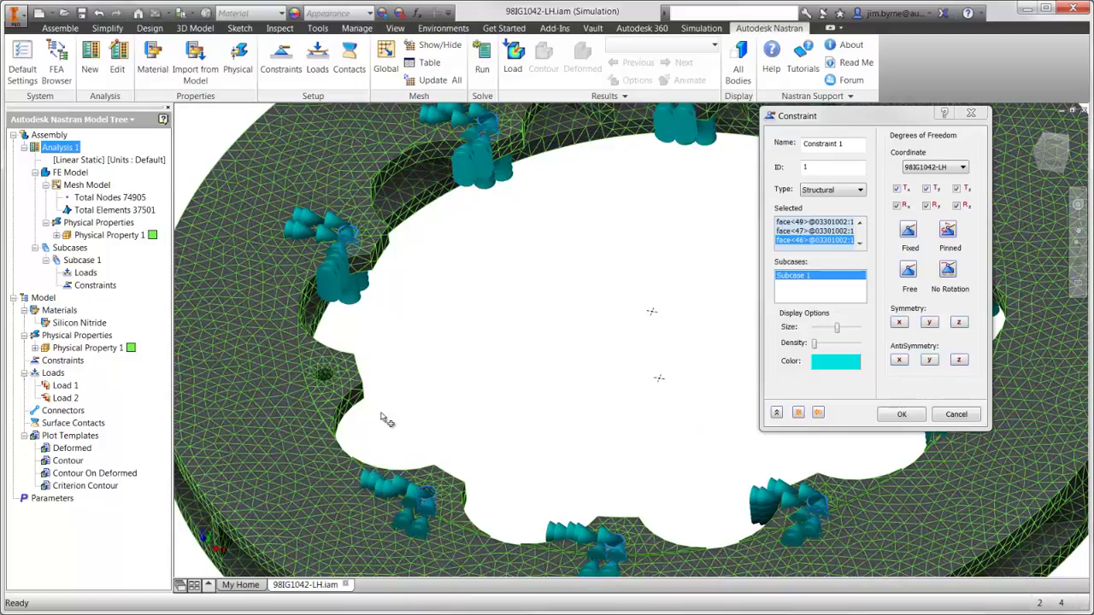
pyautogui.click(900, 415)
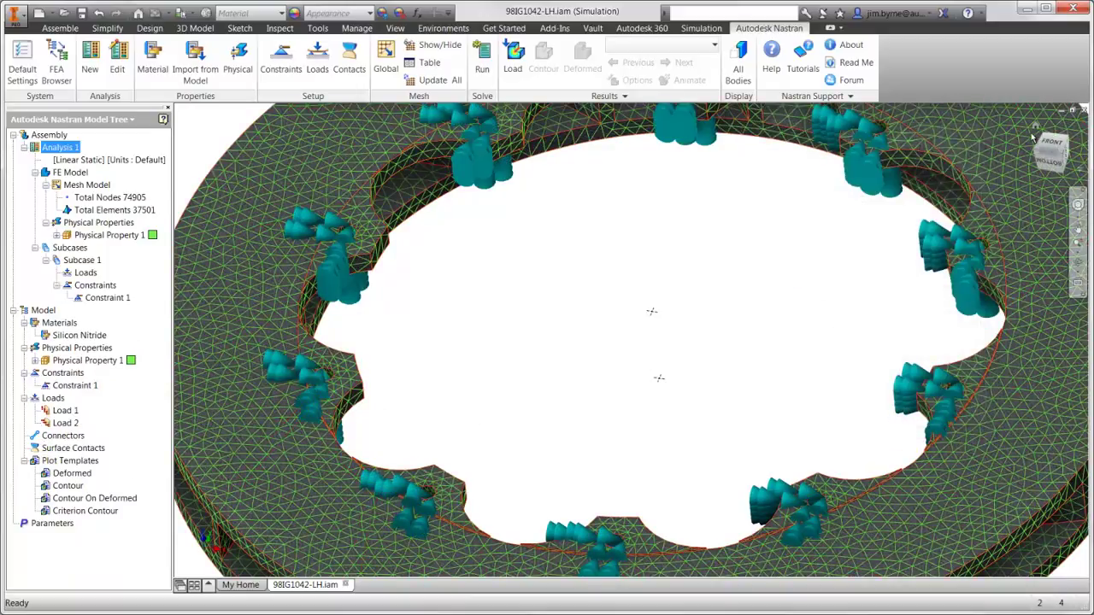
pyautogui.click(1035, 128)
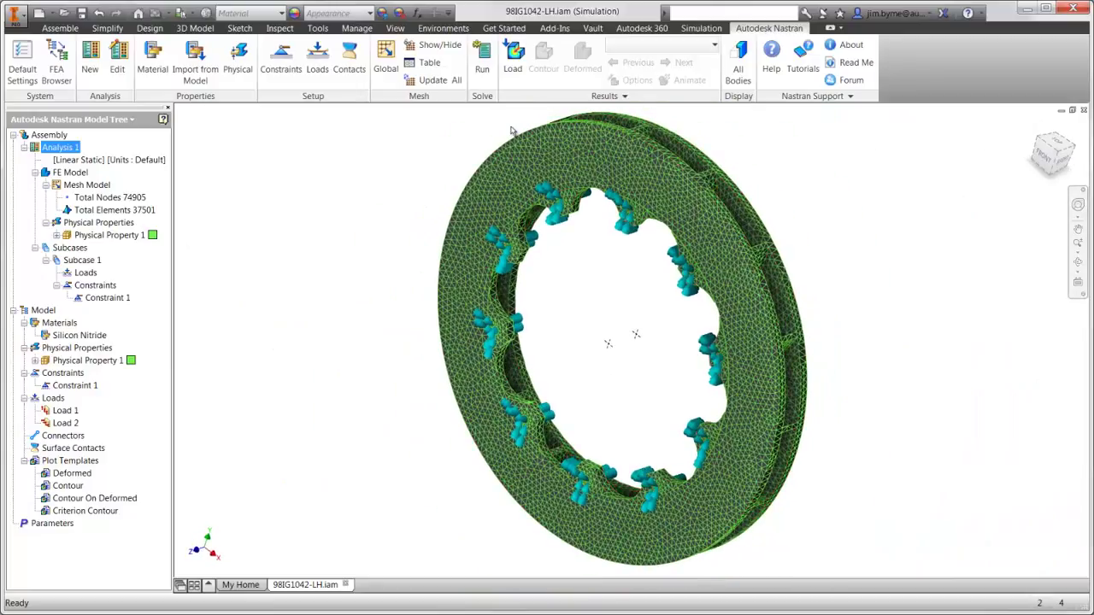
# Step: Create Connector 1, a RigidBody Interpolation link from the centre point to the front braking face
pyautogui.rightClick(73, 434)
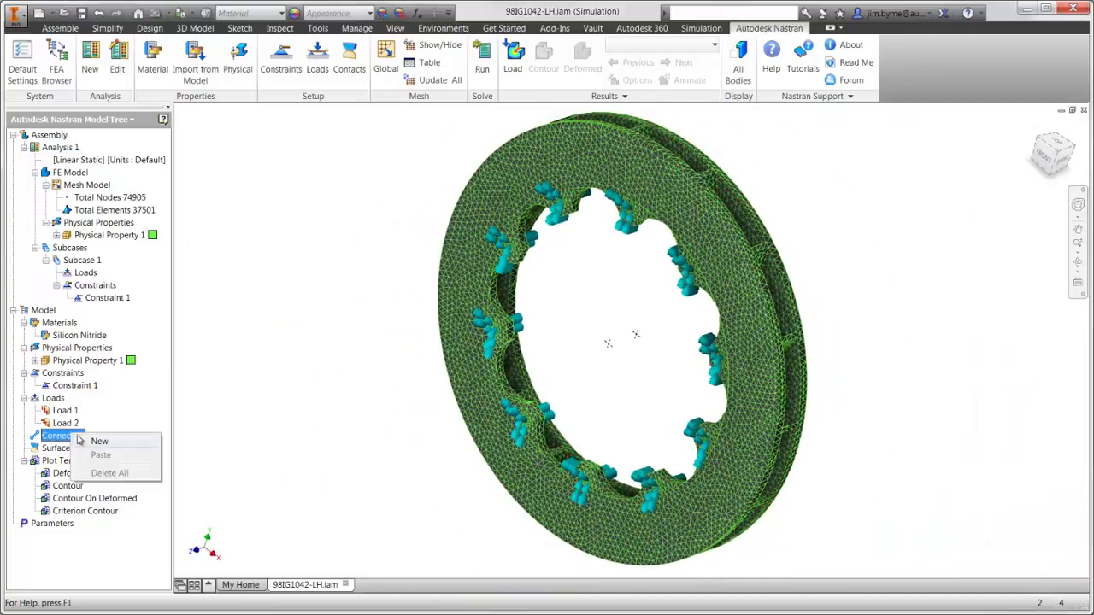
pyautogui.click(89, 440)
pyautogui.click(821, 164)
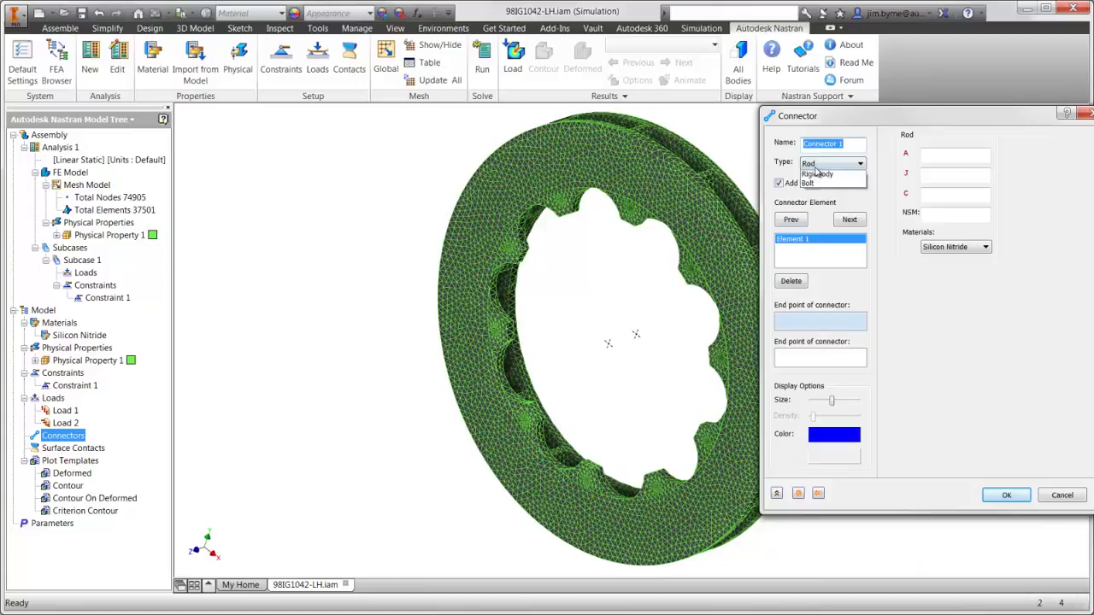
pyautogui.click(819, 203)
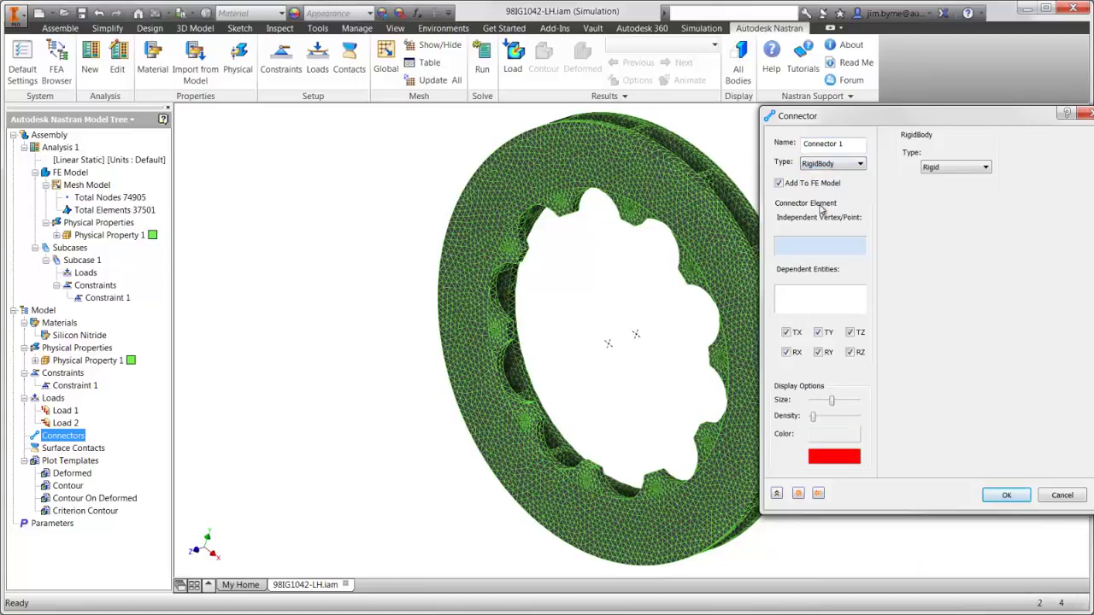
pyautogui.click(933, 169)
pyautogui.click(935, 189)
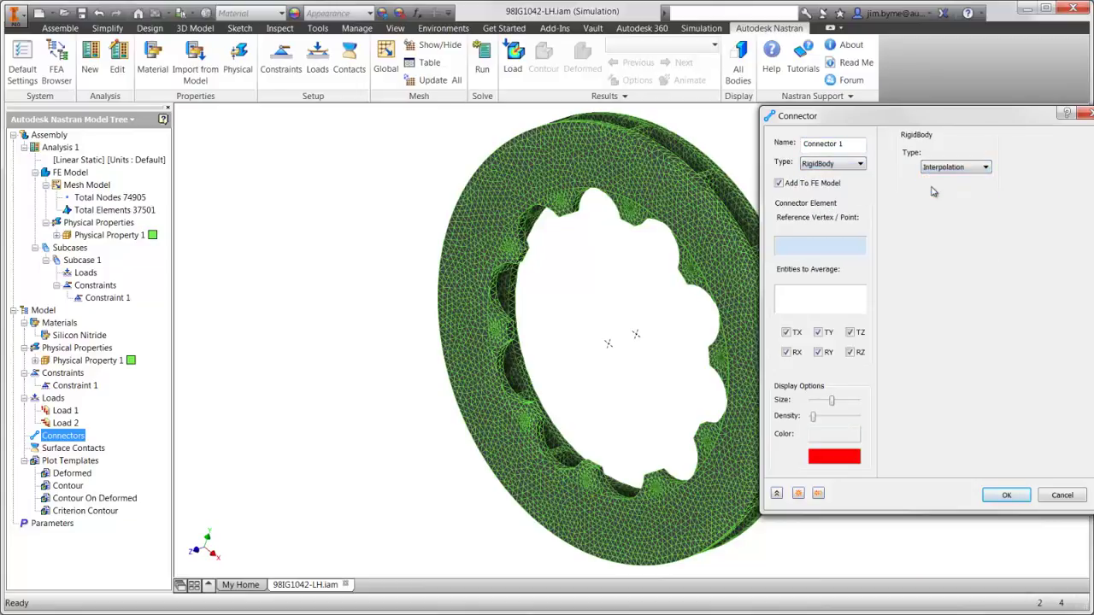
pyautogui.click(608, 344)
pyautogui.click(720, 225)
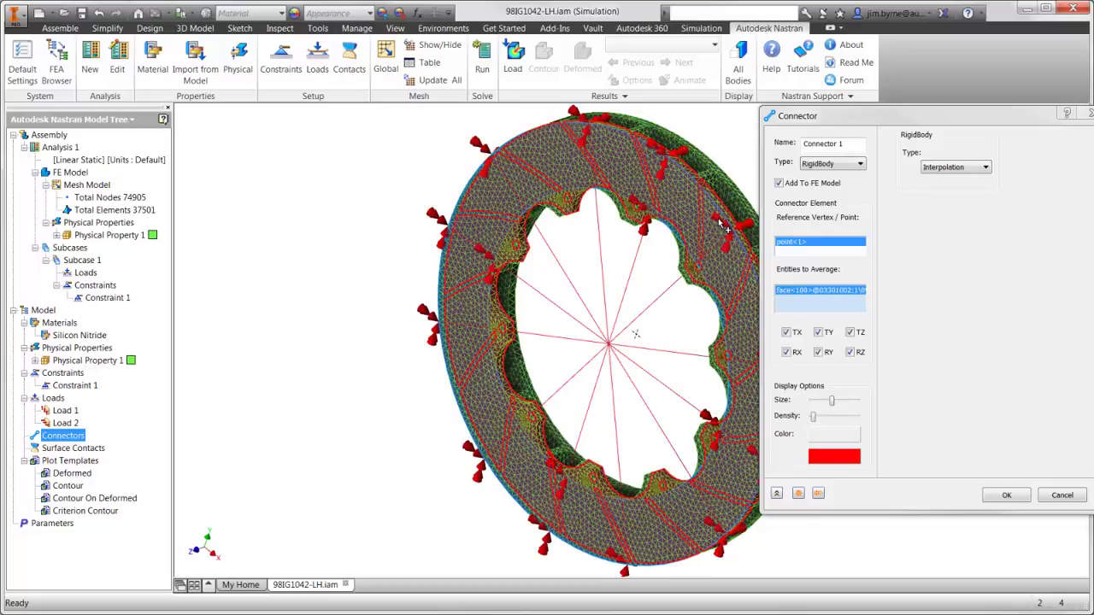
pyautogui.click(799, 494)
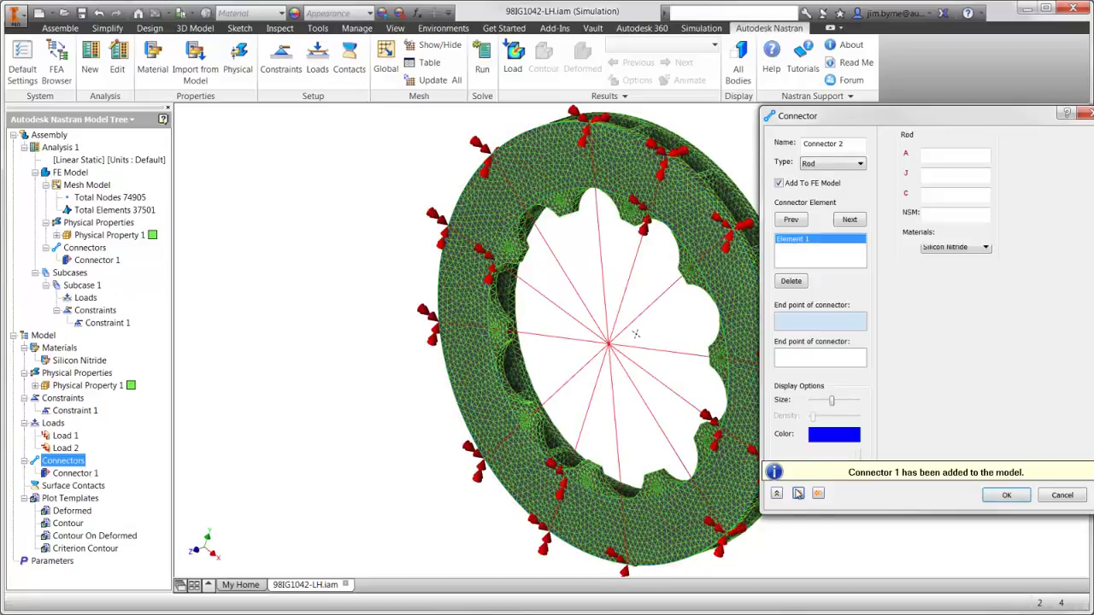
# Step: Add Connector 2, a RigidBody Interpolation link from the centre point to the opposite braking face
pyautogui.click(831, 163)
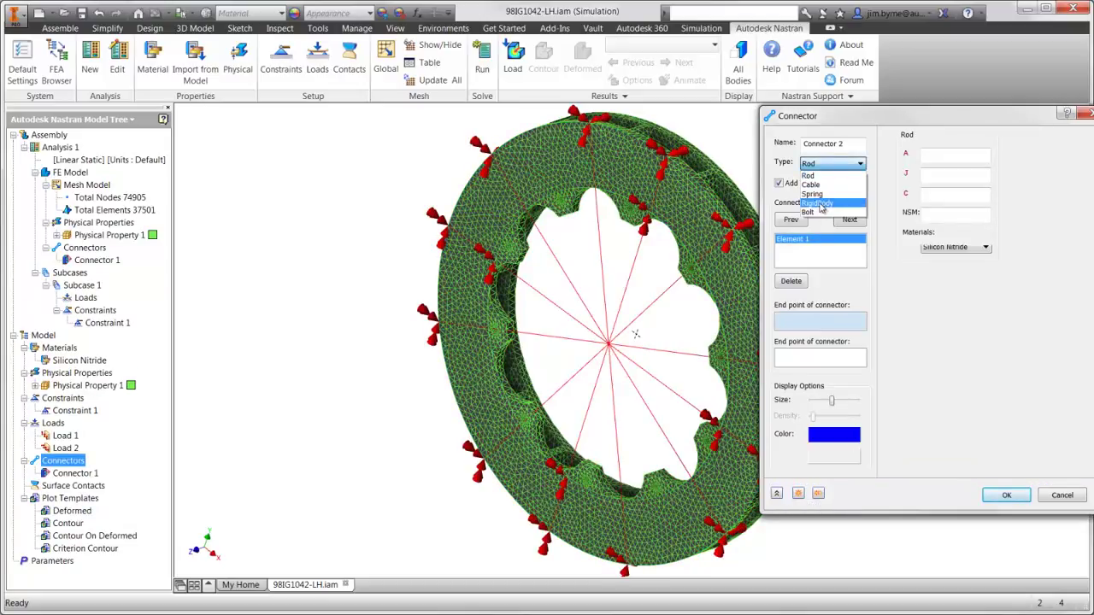
pyautogui.click(818, 203)
pyautogui.click(956, 167)
pyautogui.click(940, 185)
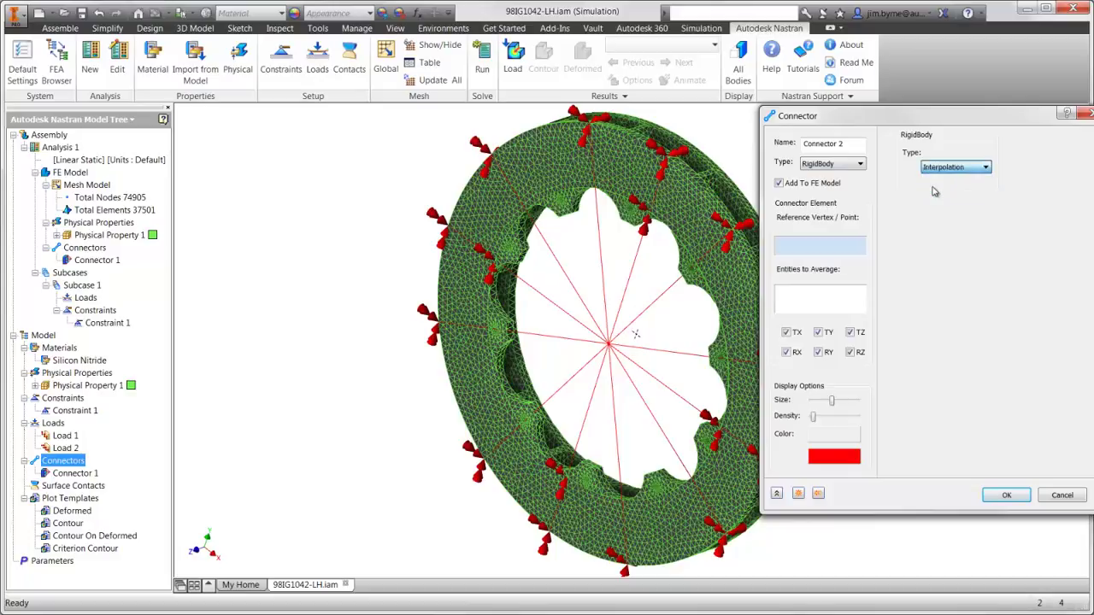
pyautogui.click(637, 338)
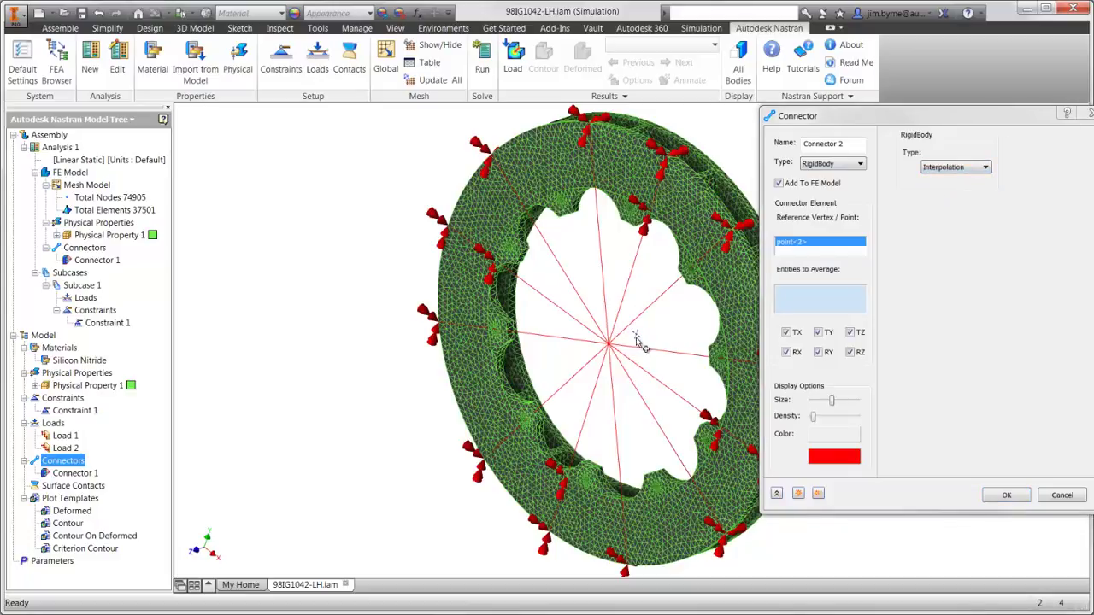
pyautogui.keyDown('shift'); pyautogui.moveTo(637, 338); pyautogui.dragTo(598, 171, button='middle'); pyautogui.keyUp('shift')
pyautogui.click(598, 166)
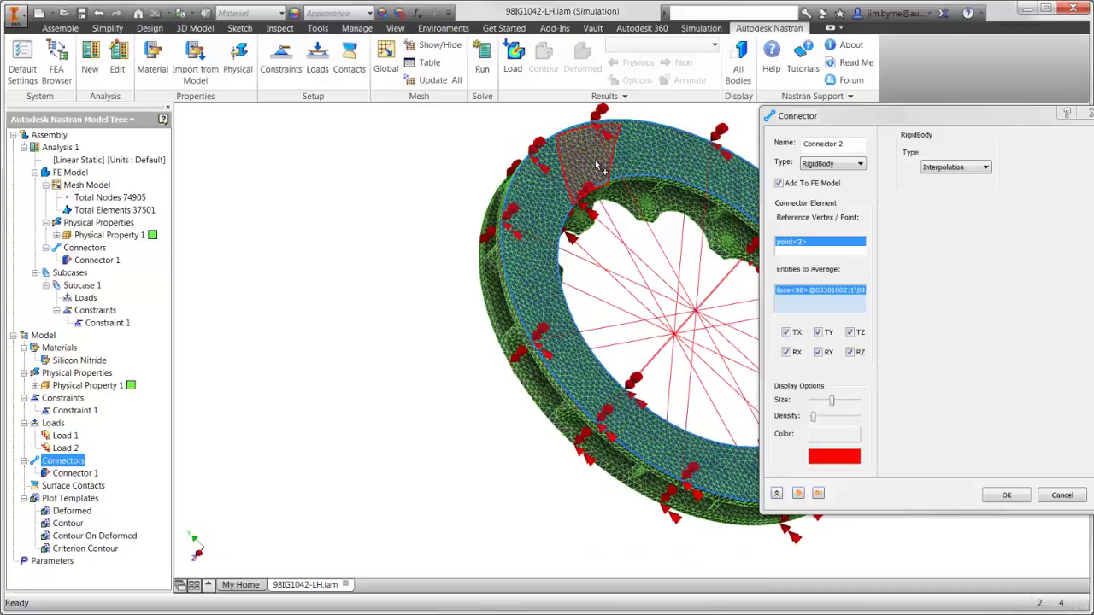
pyautogui.click(1006, 496)
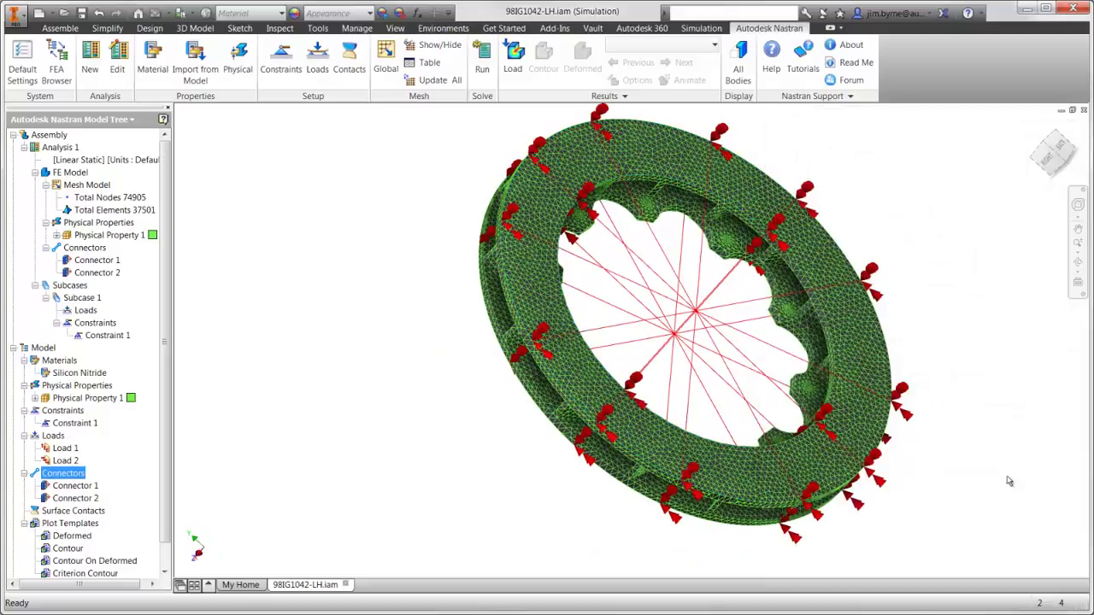
pyautogui.click(1036, 130)
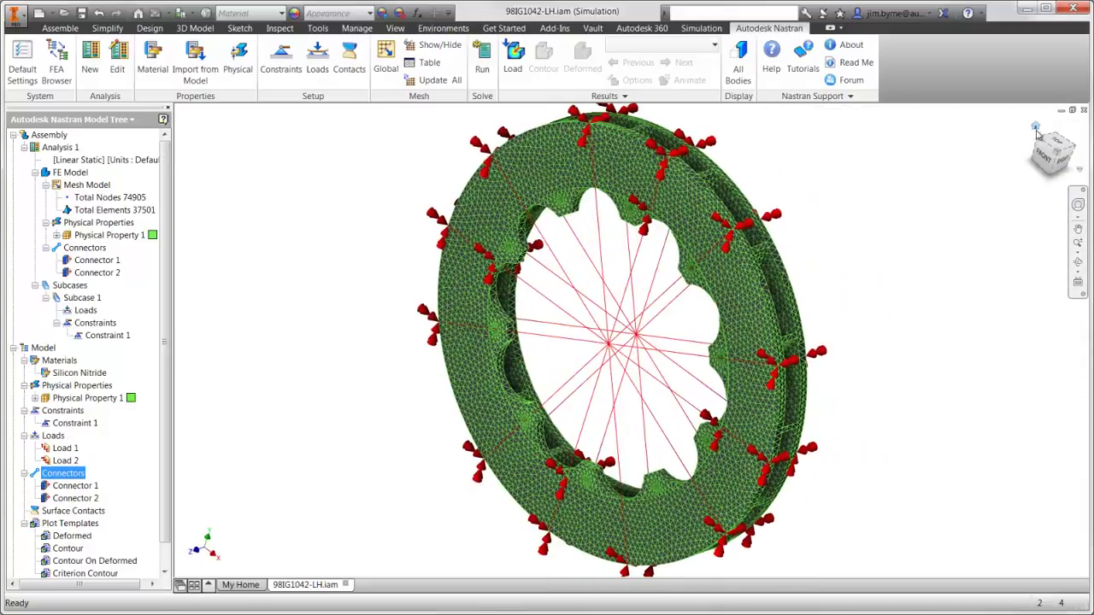
# Step: Apply Load 3, a 1e8 N-mm moment about Z at the rotor's first centre point
pyautogui.click(317, 61)
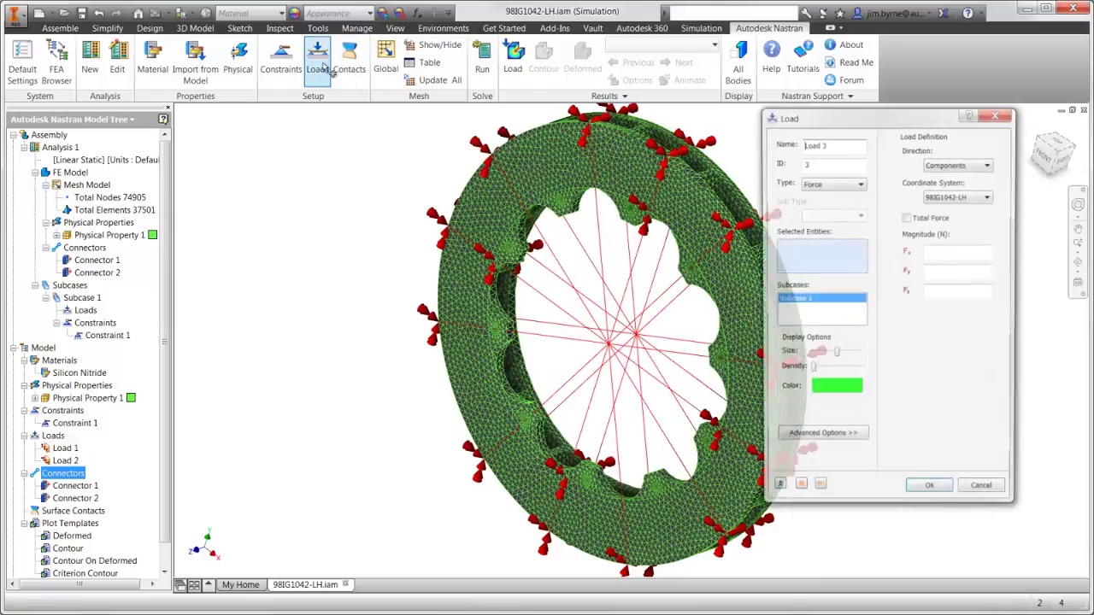
pyautogui.click(830, 185)
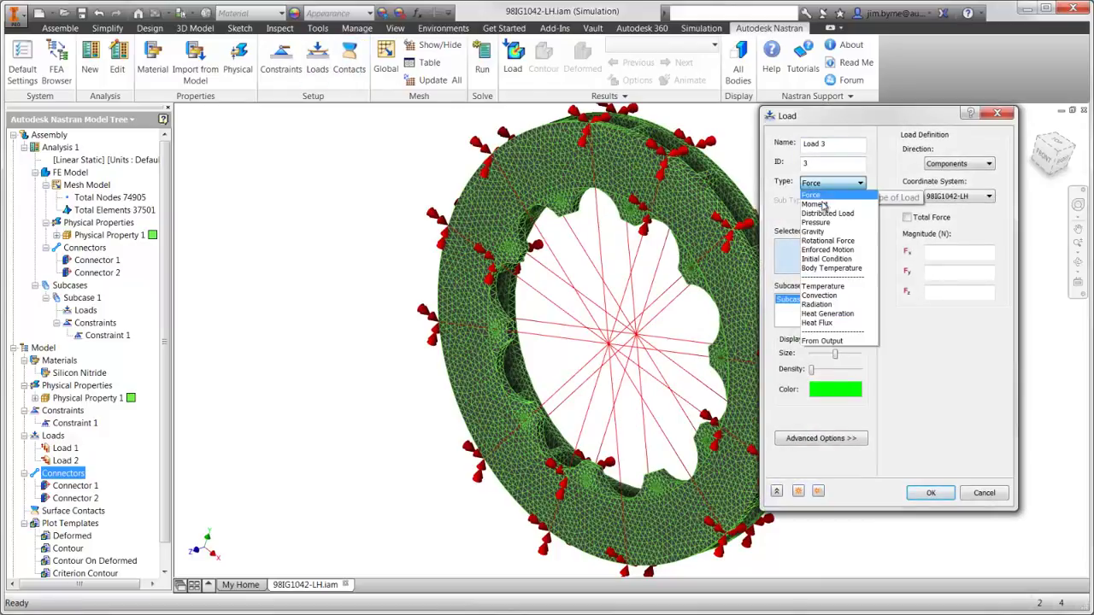
pyautogui.click(822, 204)
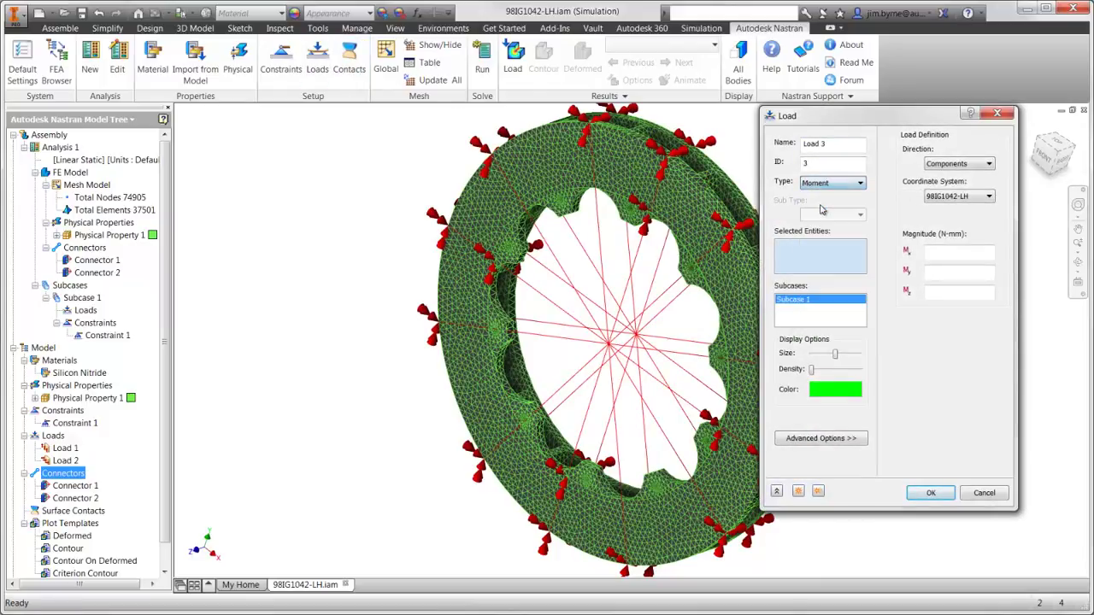
pyautogui.click(612, 351)
pyautogui.click(946, 292)
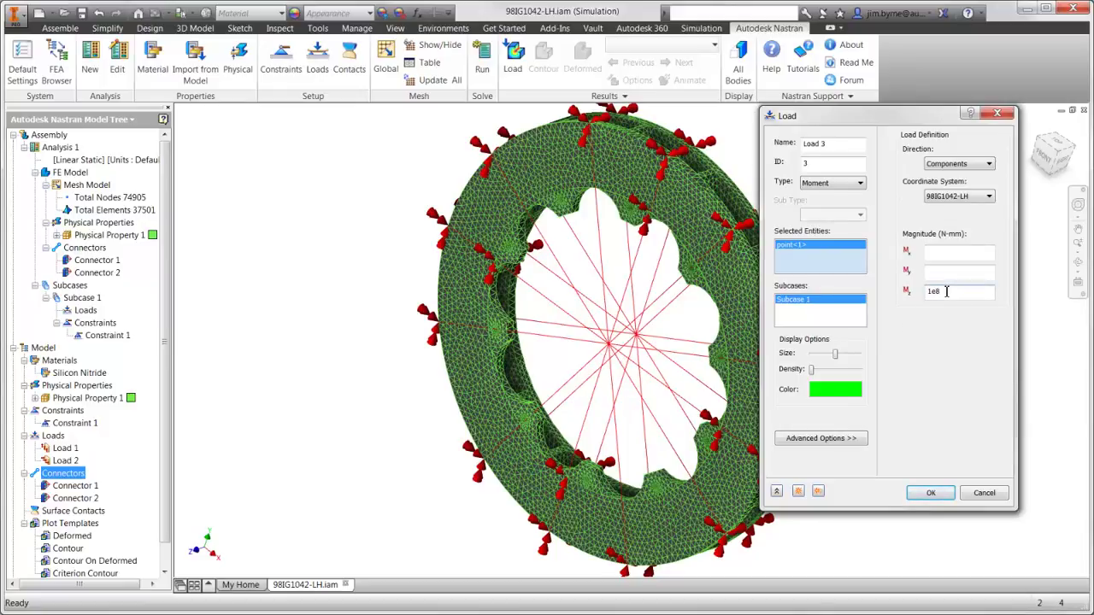
pyautogui.click(797, 491)
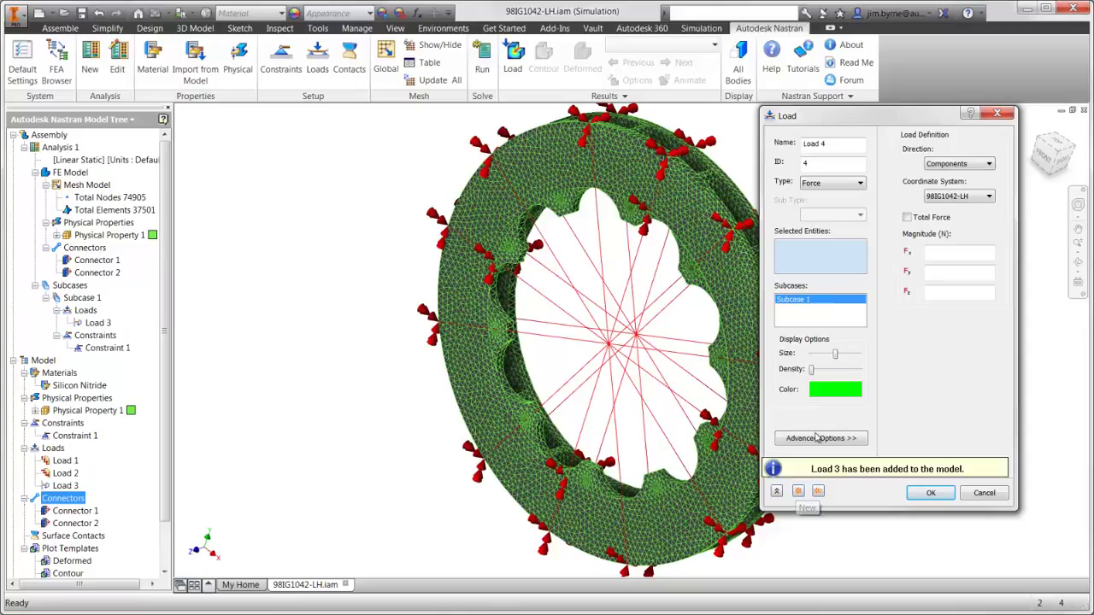
# Step: Add Load 4, a 1e8 N-mm Z moment on the second centre point
pyautogui.click(842, 186)
pyautogui.click(838, 205)
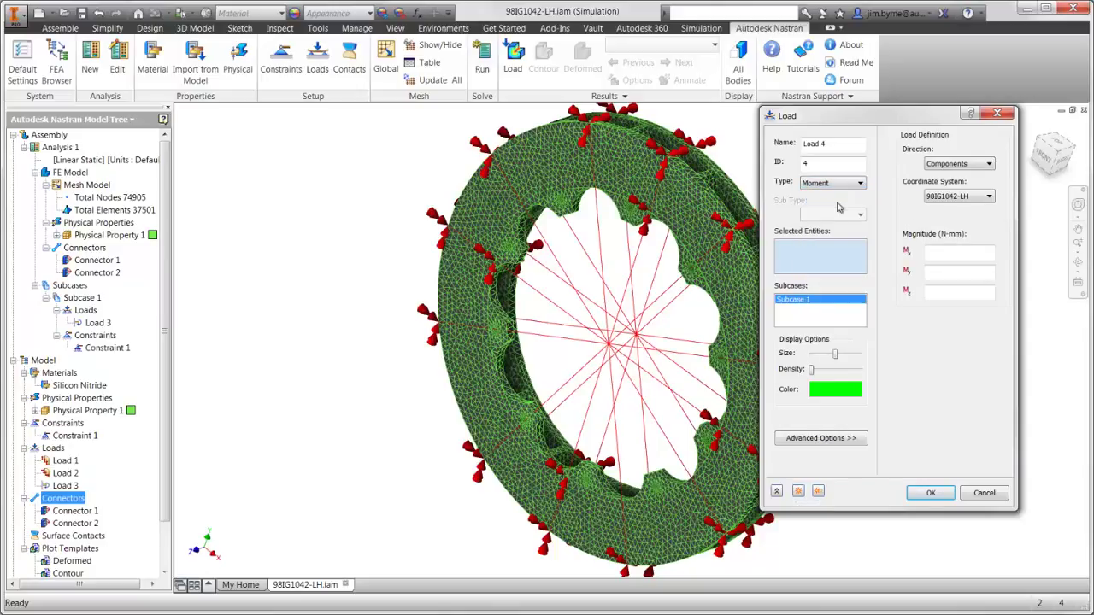
pyautogui.click(646, 342)
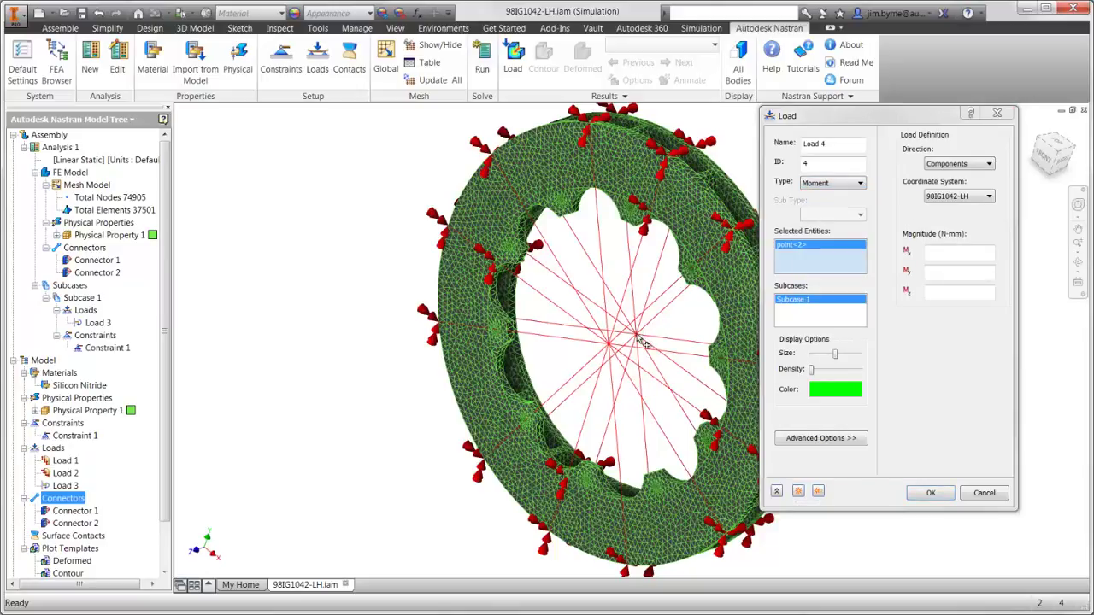
pyautogui.click(956, 290)
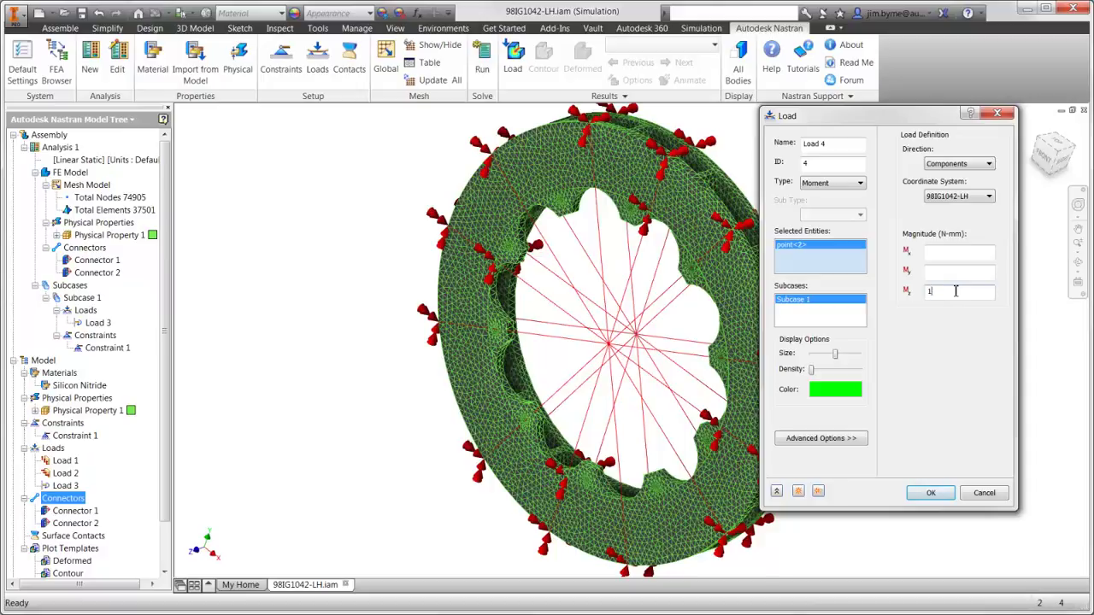
pyautogui.click(927, 493)
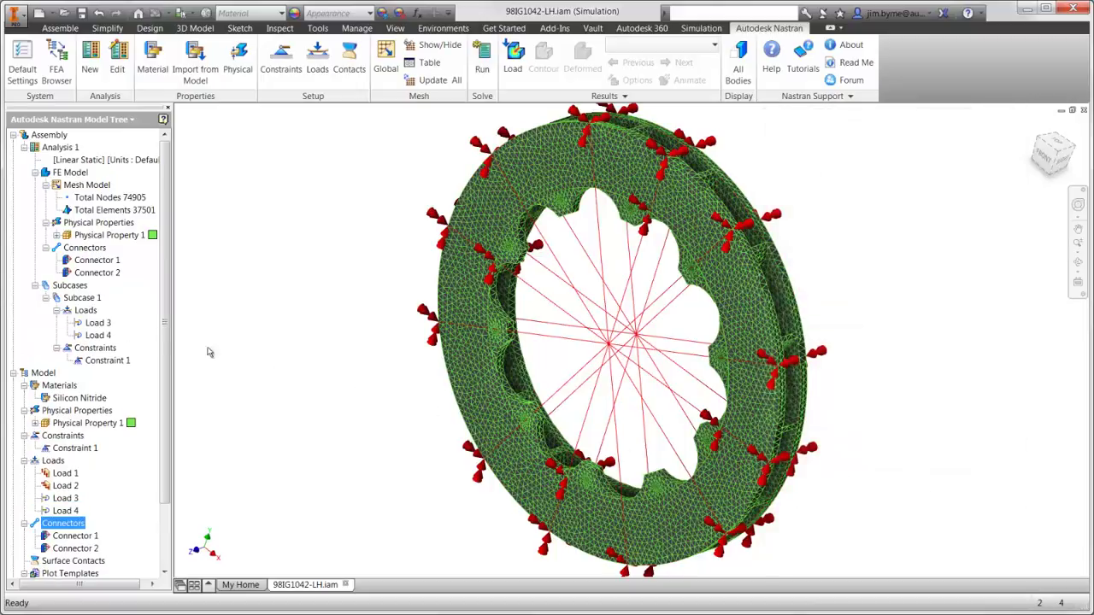
# Step: Rename Subcase 1 to Structural
pyautogui.rightClick(92, 298)
pyautogui.click(127, 350)
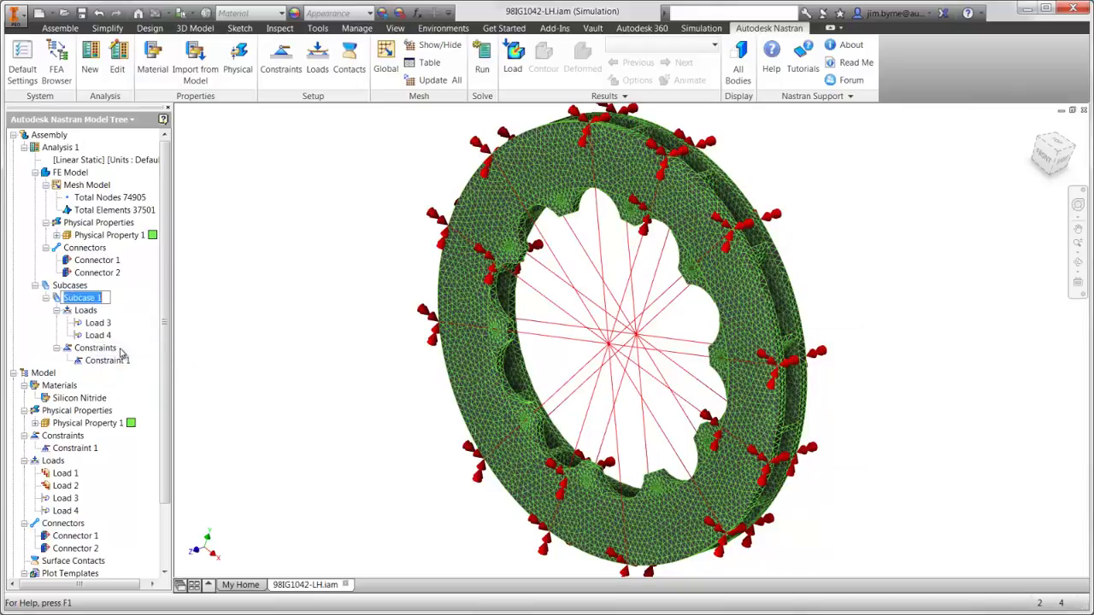
pyautogui.write('Structural')
# Step: Duplicate the Structural subcase under Subcases and name the copy Structural+Thermal
pyautogui.rightClick(88, 299)
pyautogui.click(105, 320)
pyautogui.rightClick(75, 286)
pyautogui.click(92, 307)
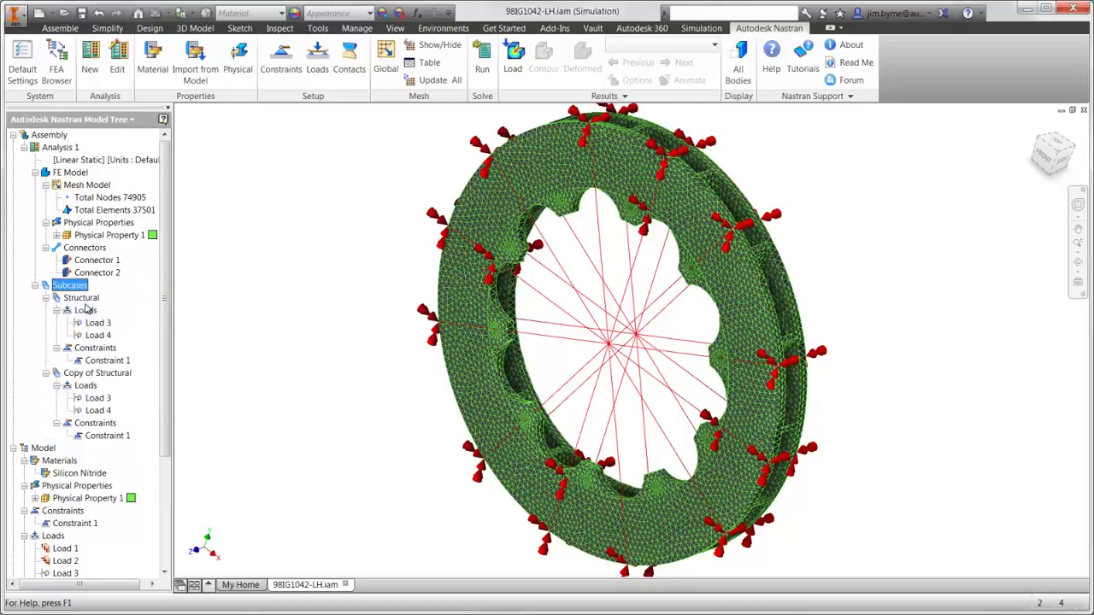
pyautogui.rightClick(92, 374)
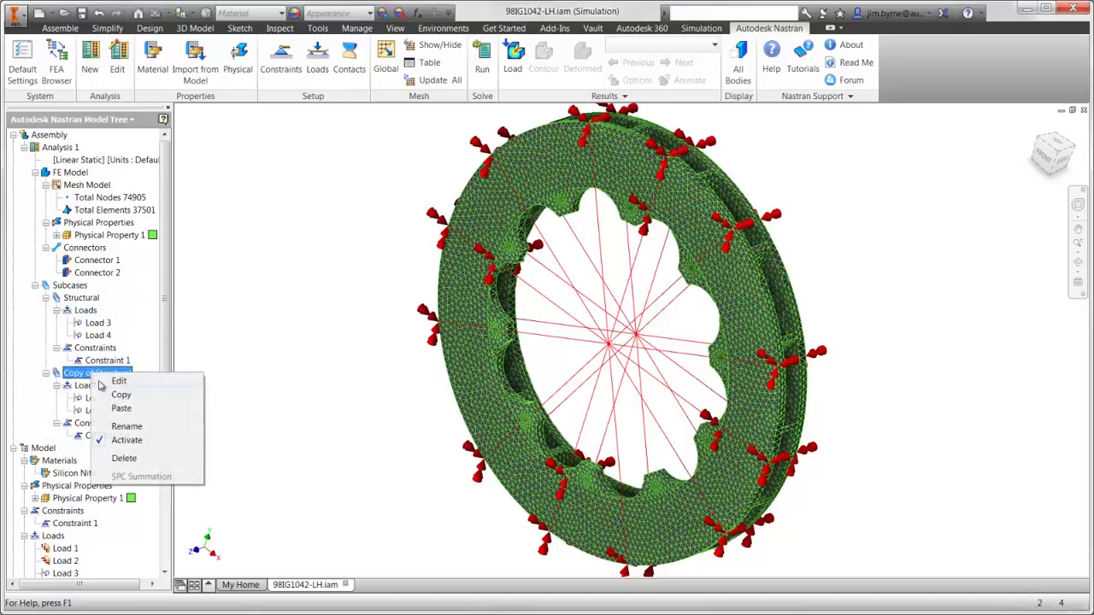
pyautogui.click(118, 424)
pyautogui.write('Structural+Thermal')
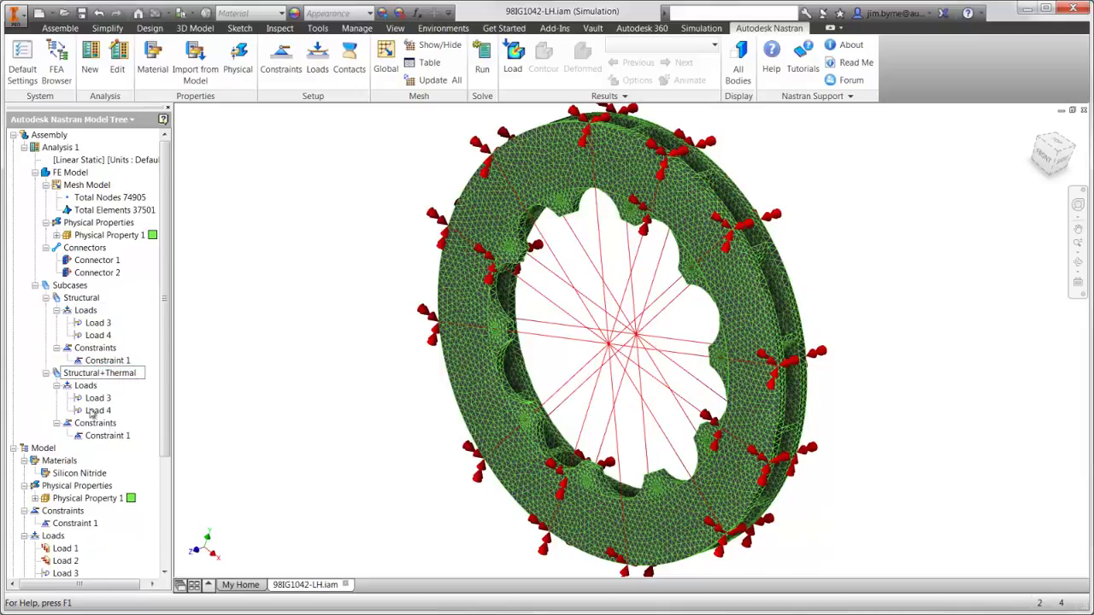
pyautogui.click(57, 376)
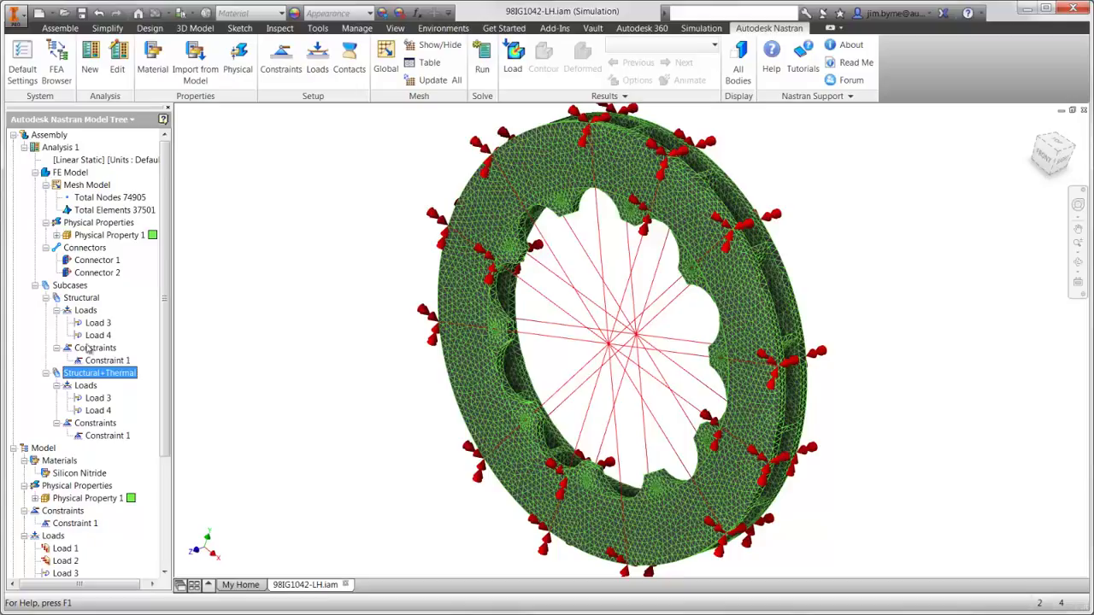
# Step: Add Load 5 to Structural+Thermal as a From Output load read from 98IG1042-LH.fno
pyautogui.click(317, 60)
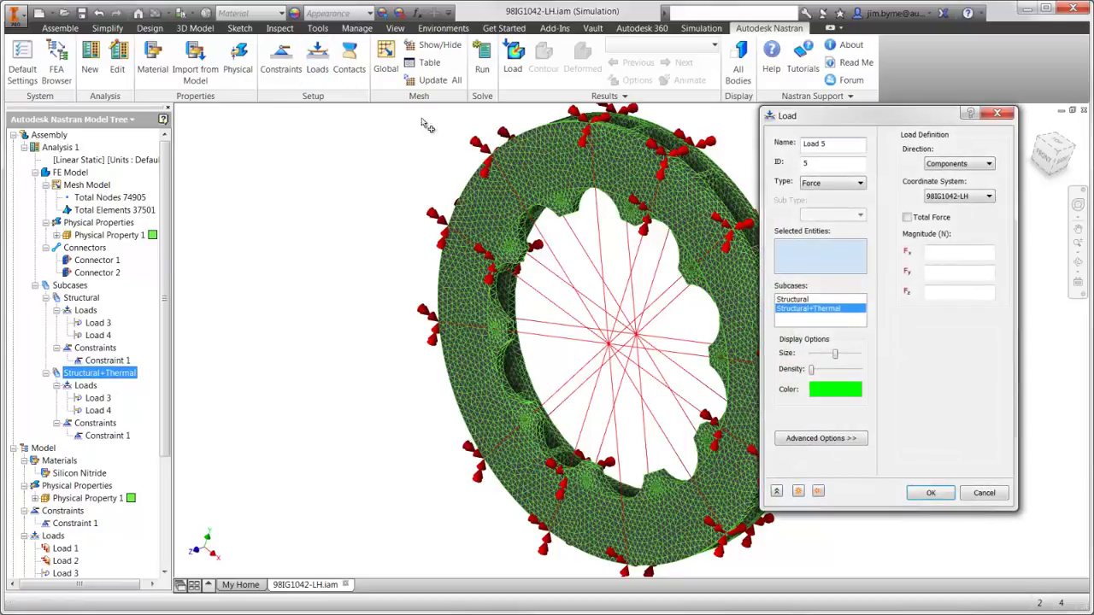
pyautogui.click(859, 182)
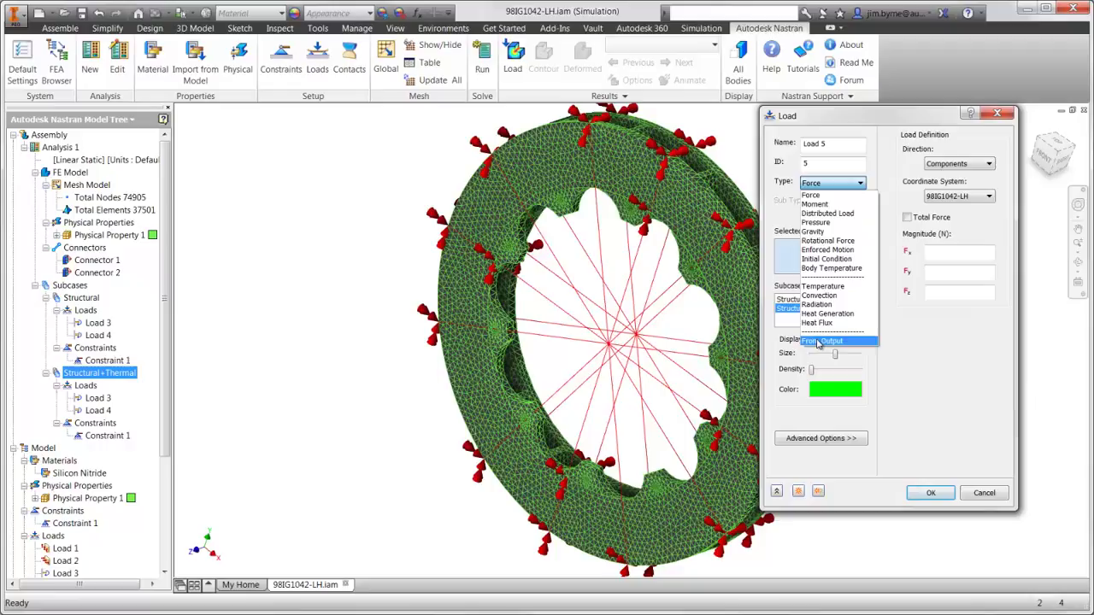
pyautogui.click(818, 341)
pyautogui.click(992, 178)
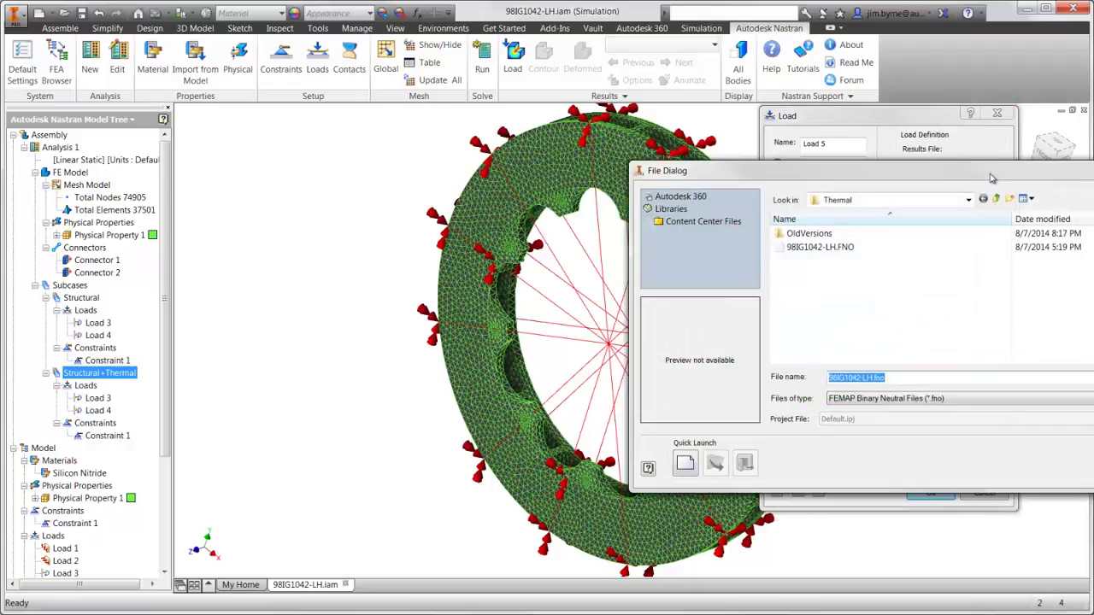
pyautogui.doubleClick(848, 248)
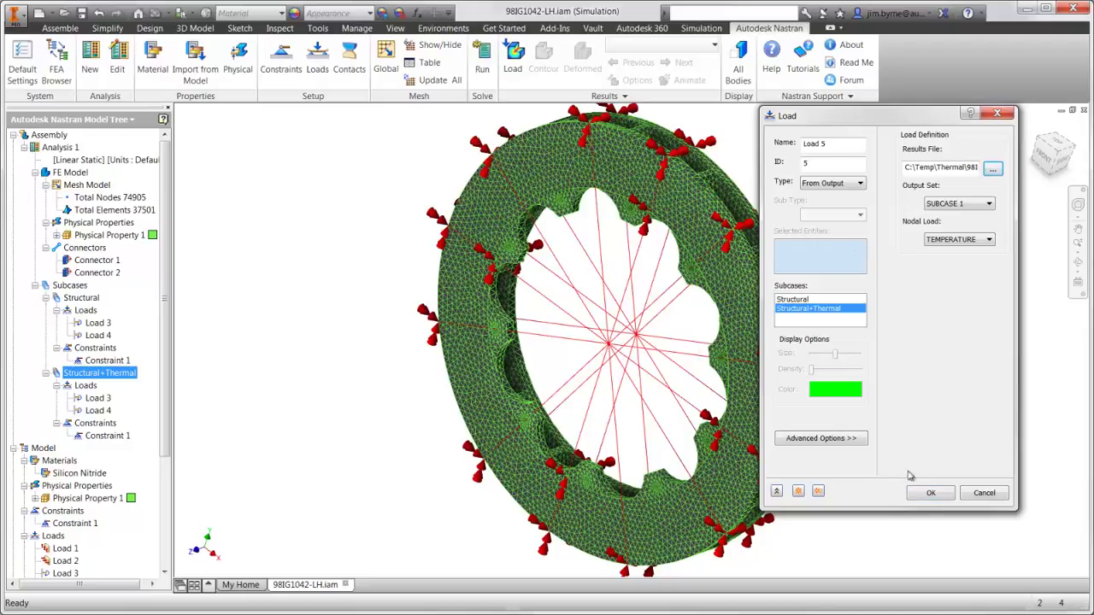
pyautogui.click(924, 494)
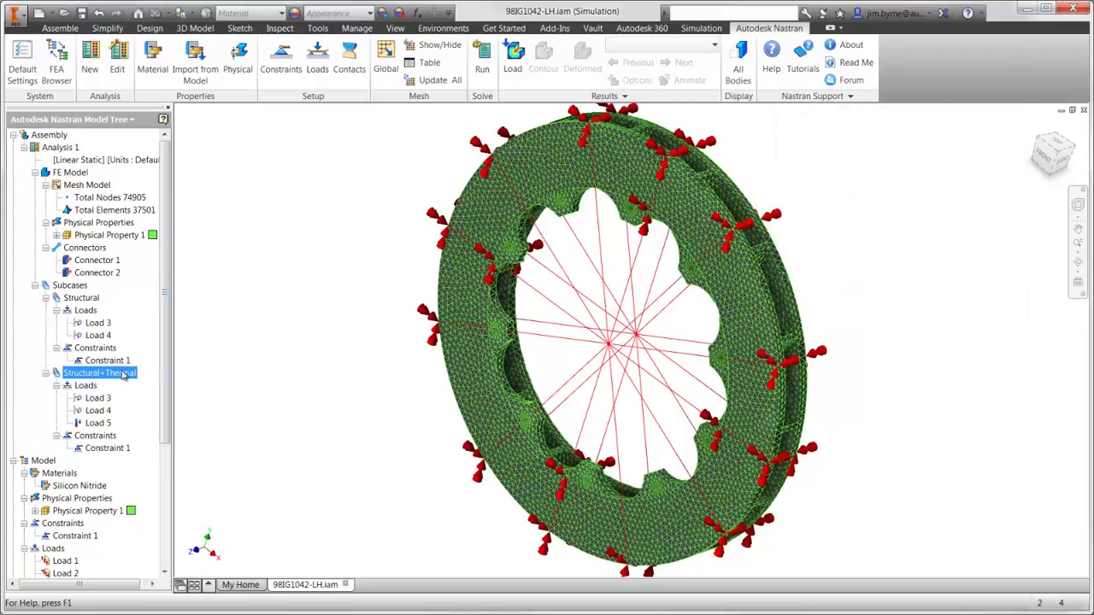
# Step: Duplicate the Structural+Thermal subcase and rename the copy Thermal
pyautogui.rightClick(124, 376)
pyautogui.click(127, 374)
pyautogui.rightClick(72, 289)
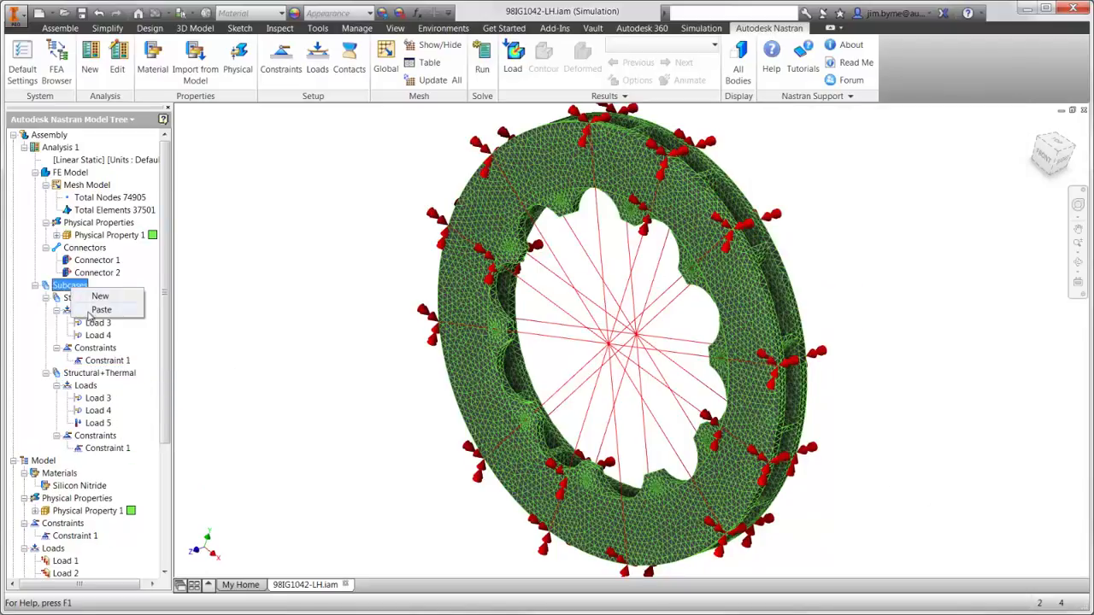
pyautogui.click(91, 315)
pyautogui.rightClick(117, 460)
pyautogui.click(152, 515)
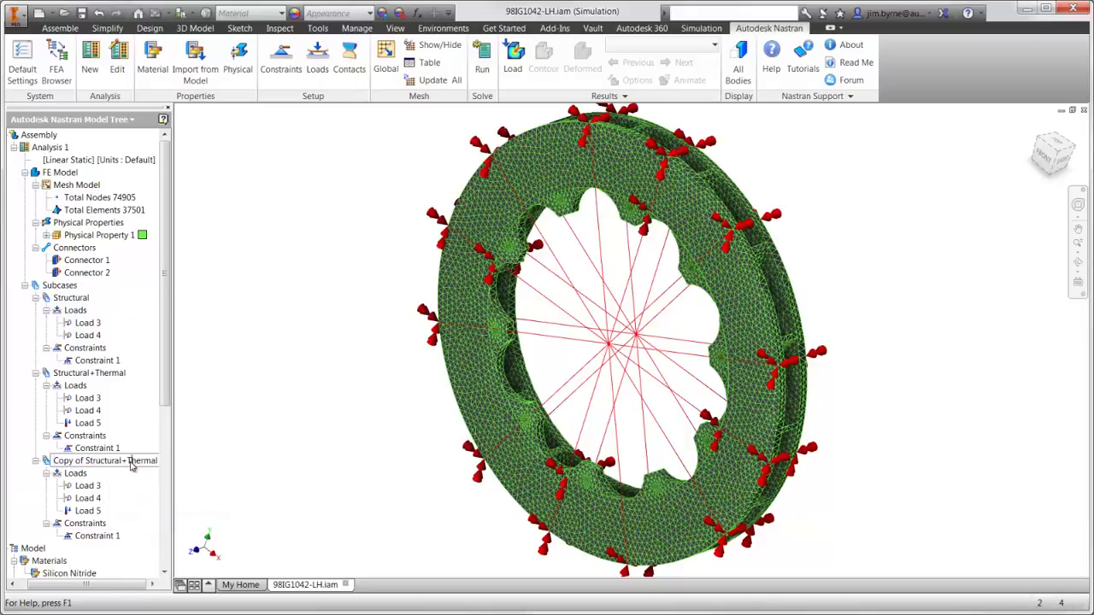
pyautogui.moveTo(128, 460); pyautogui.dragTo(45, 460)
pyautogui.press('Delete')
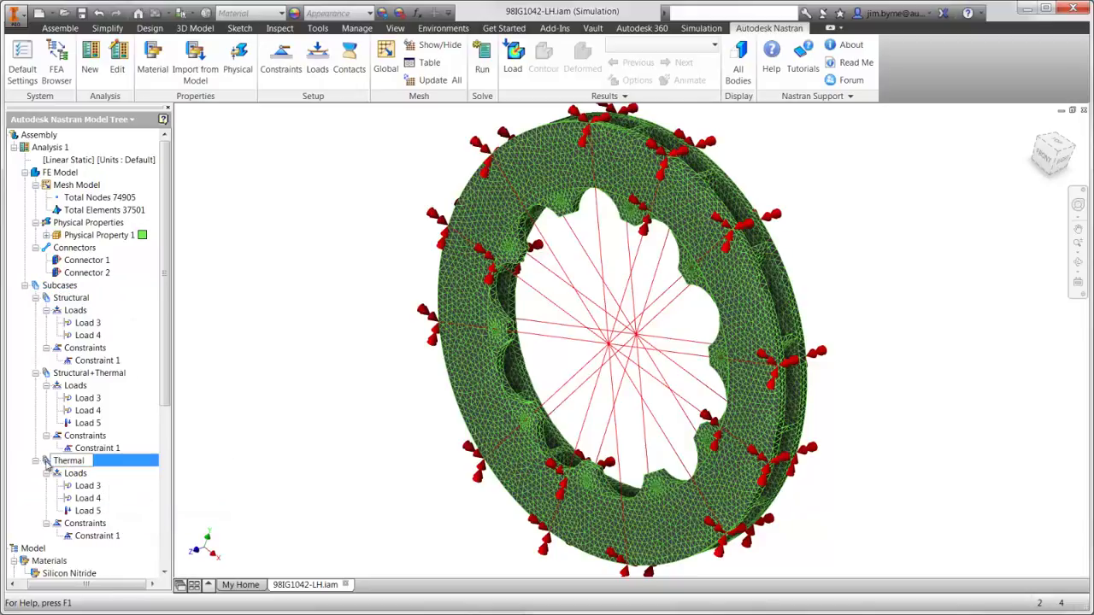
pyautogui.press('Return')
# Step: Remove Load 3 and Load 4 from the Thermal subcase and run the analysis
pyautogui.click(81, 485)
pyautogui.keyDown('shift'); pyautogui.click(81, 499); pyautogui.keyUp('shift')
pyautogui.press('Delete')
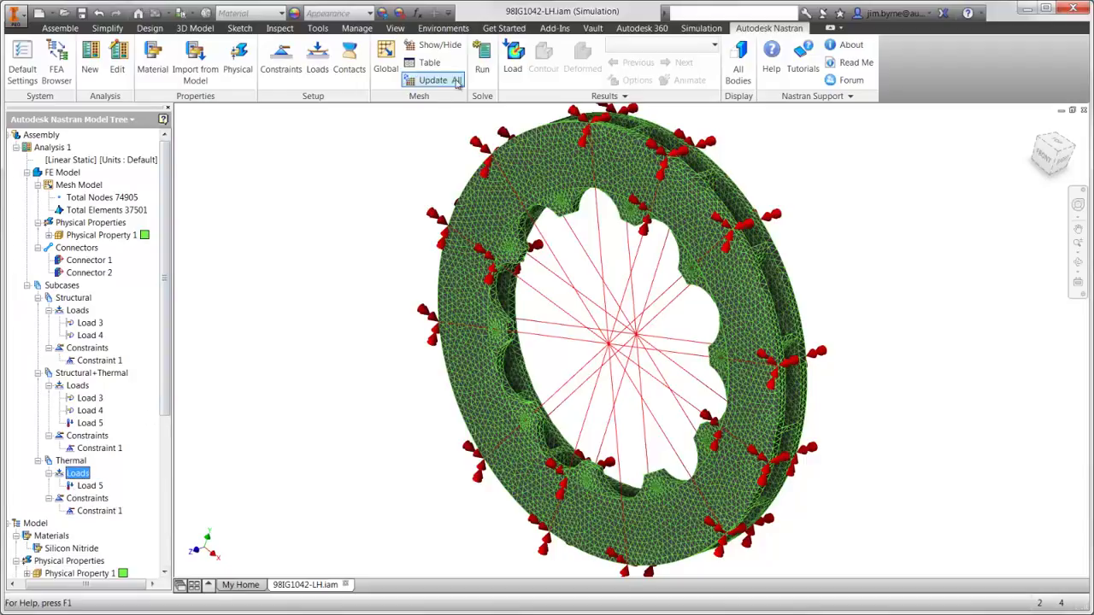
pyautogui.click(485, 74)
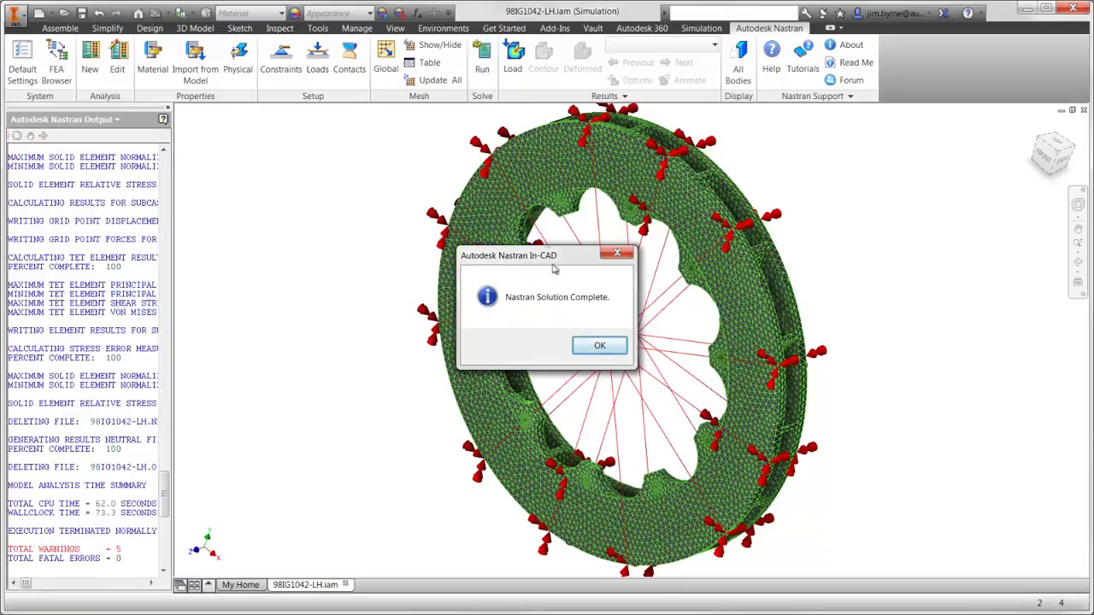
# Step: Dismiss the Nastran Solution Complete message once the solve finishes
pyautogui.click(585, 345)
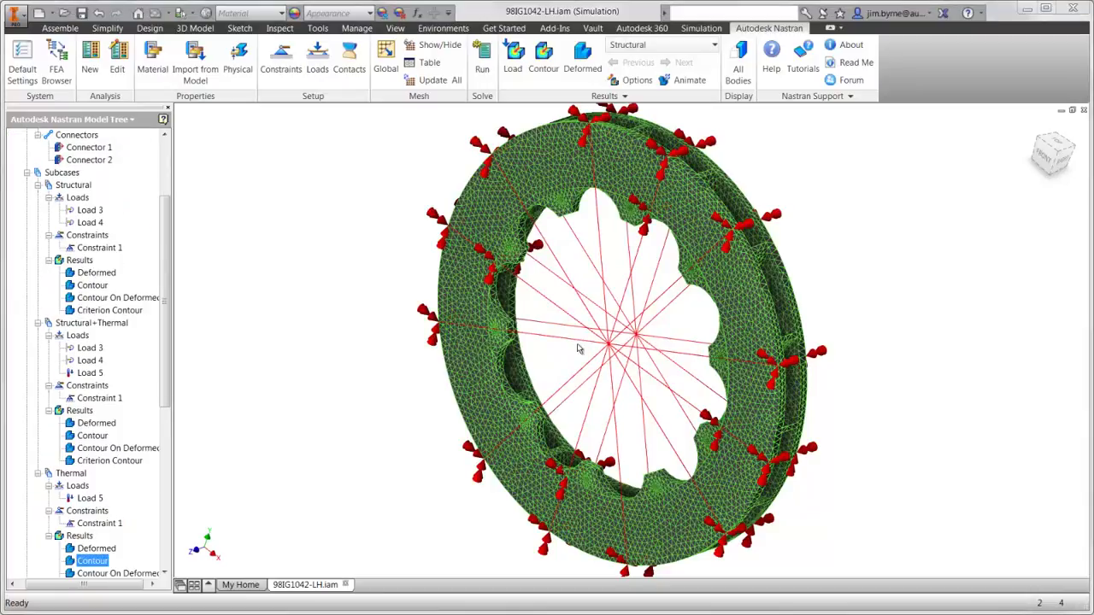
# Step: Plot total displacement (0 to 0.3168) on the deformed Thermal contour and preview its animation
pyautogui.rightClick(103, 560)
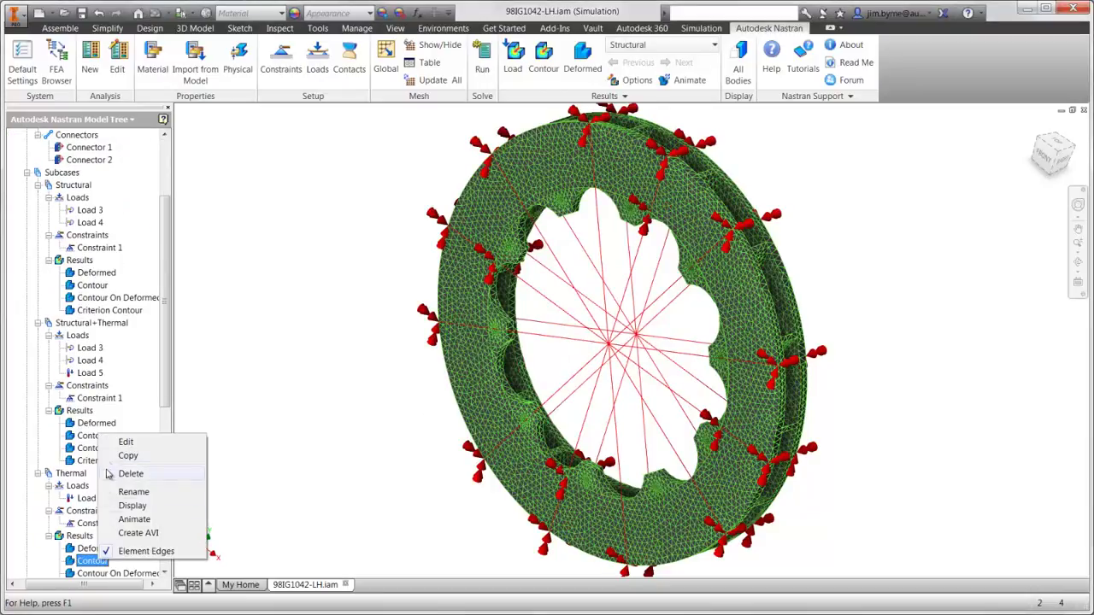
pyautogui.click(125, 442)
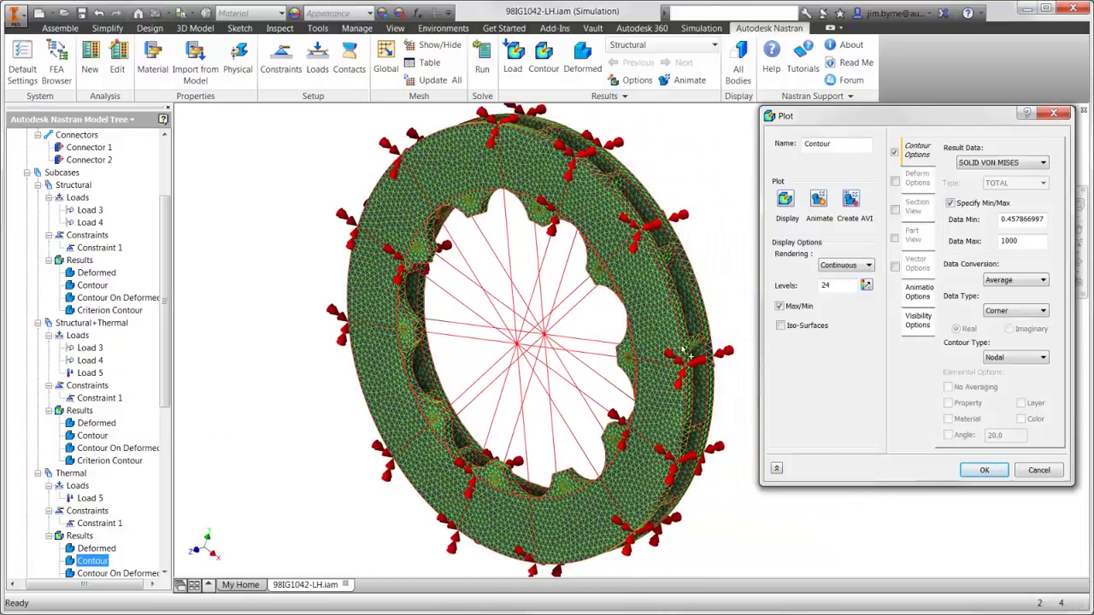
pyautogui.click(974, 164)
pyautogui.click(976, 174)
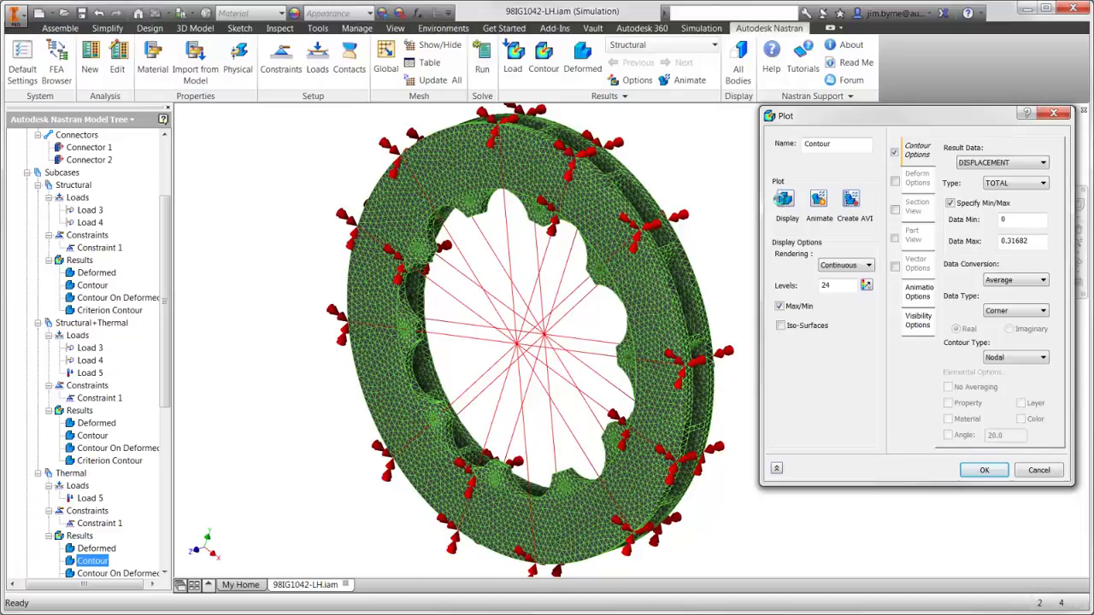
pyautogui.click(782, 200)
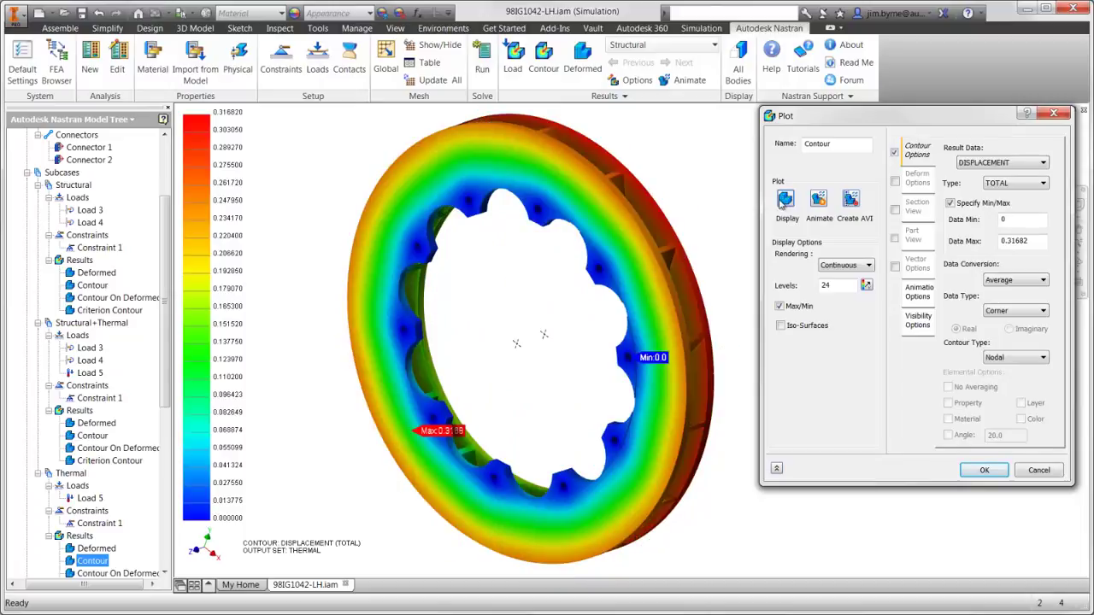
pyautogui.click(895, 182)
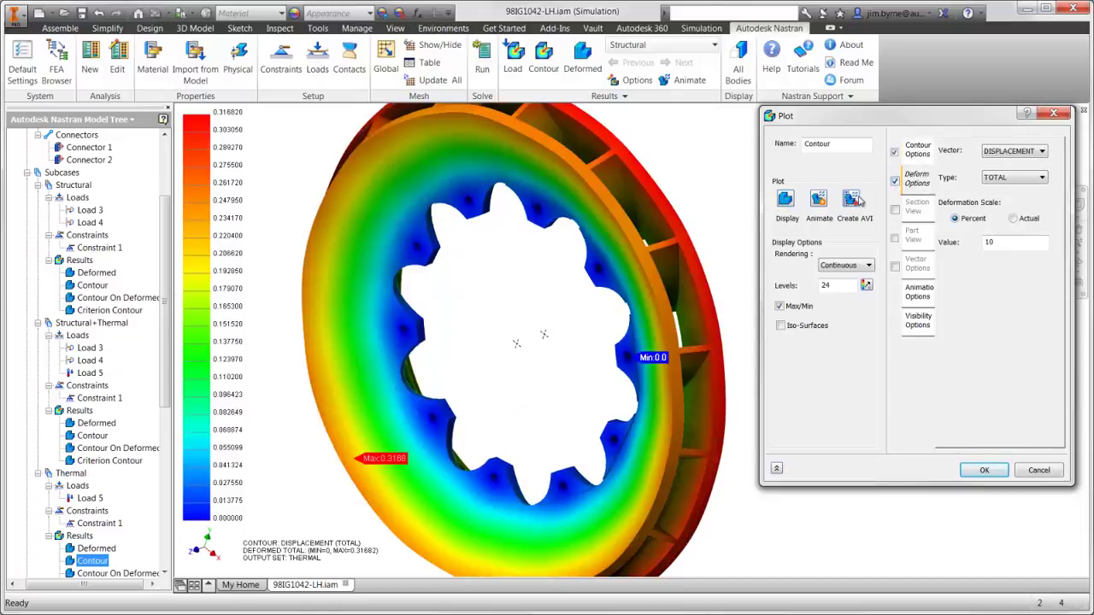
pyautogui.click(818, 198)
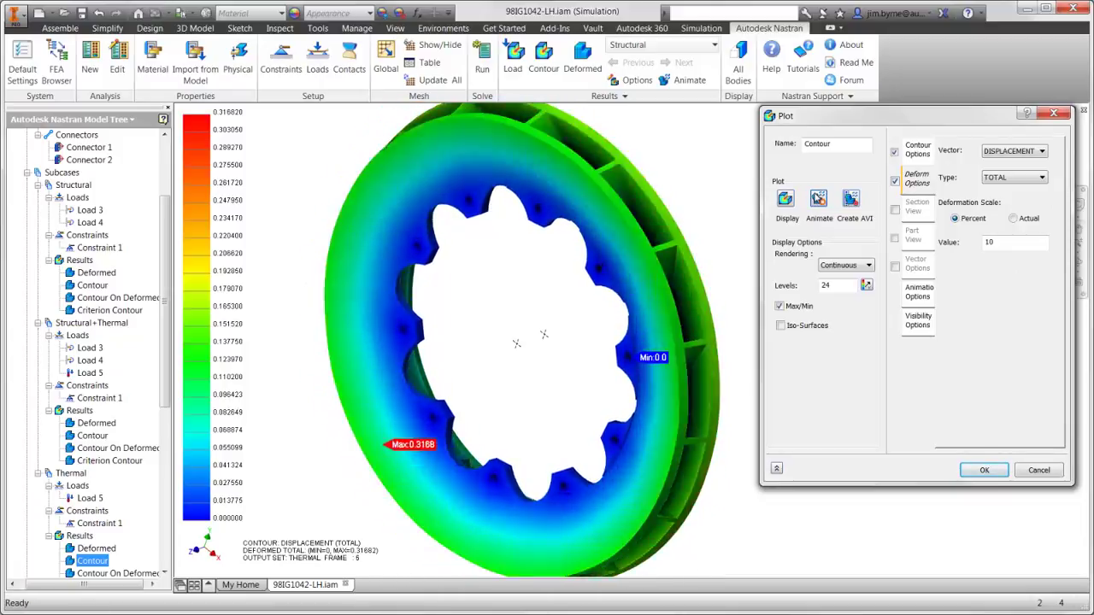
pyautogui.click(818, 199)
# Step: Switch the Thermal contour to undeformed Solid von Mises stress with Data Max set to 1000
pyautogui.click(895, 181)
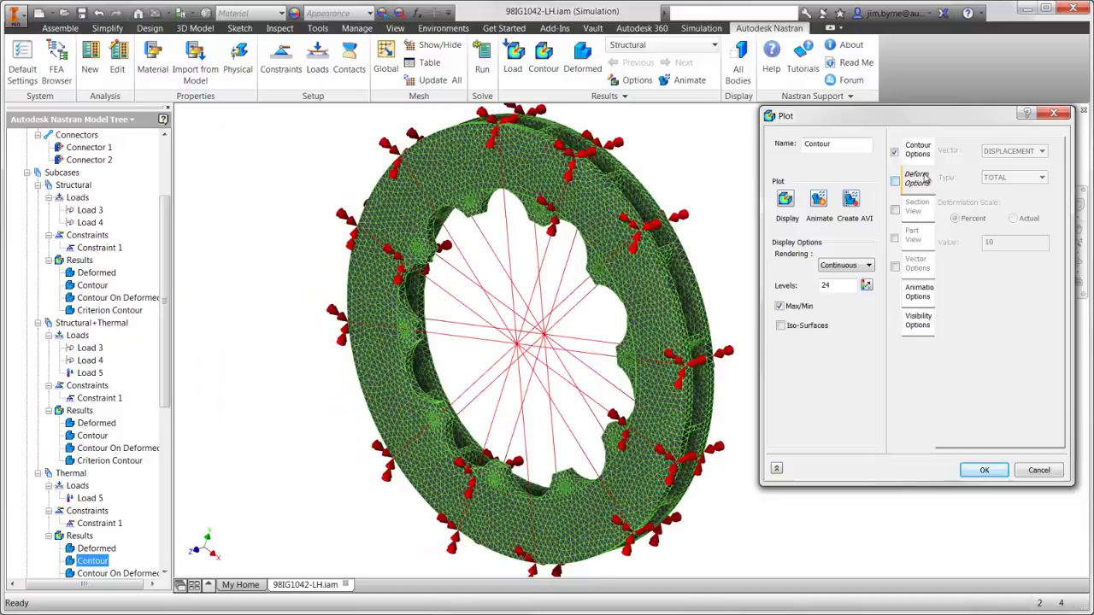
pyautogui.click(919, 150)
pyautogui.click(975, 162)
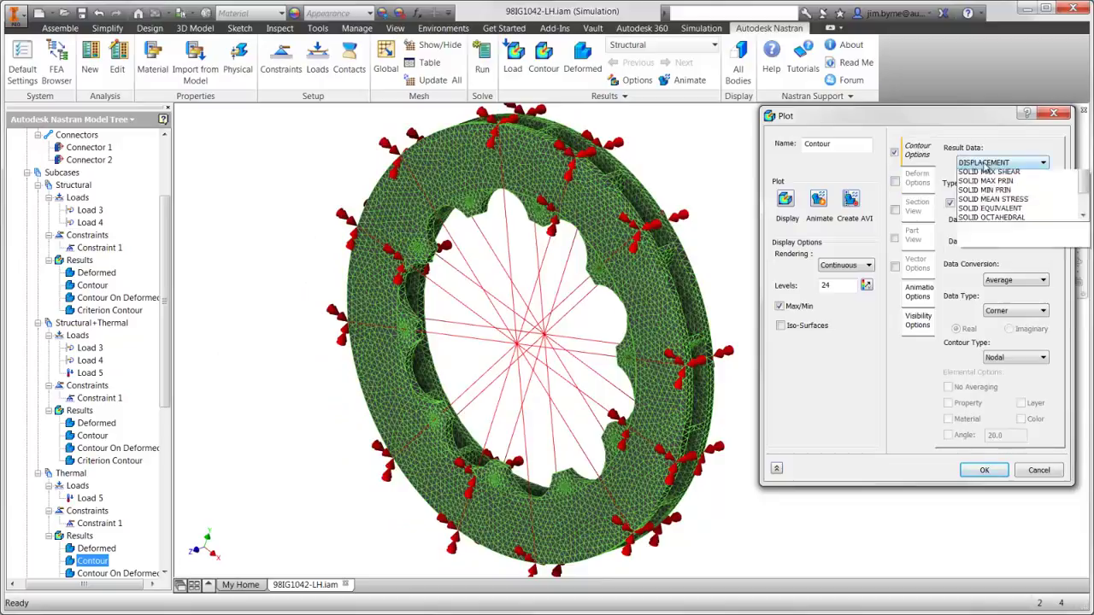
pyautogui.click(989, 386)
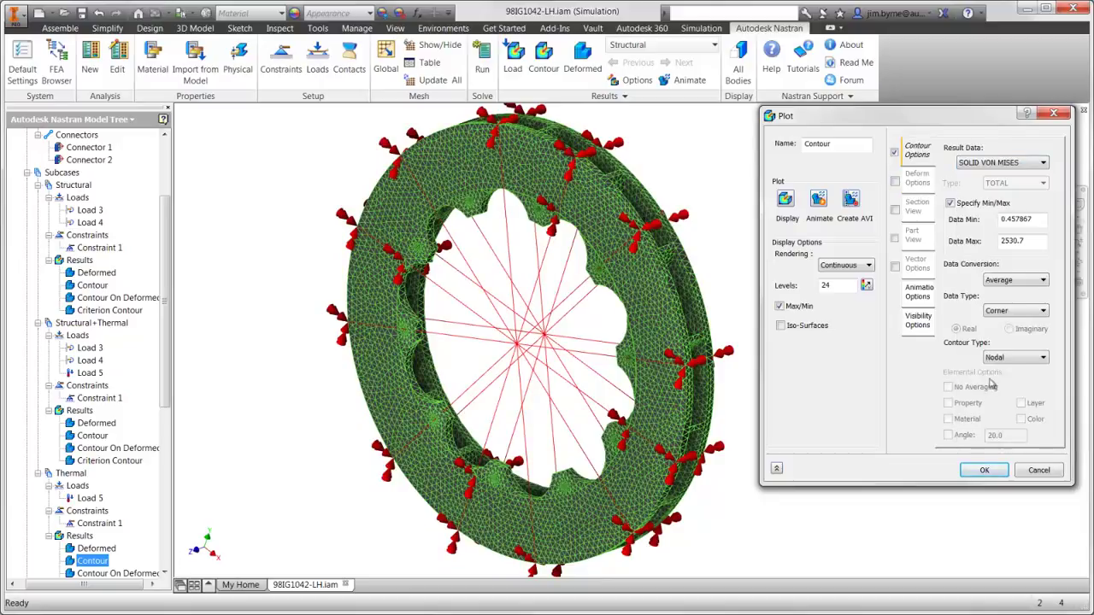
pyautogui.doubleClick(1034, 241)
pyautogui.write('1000')
pyautogui.click(786, 198)
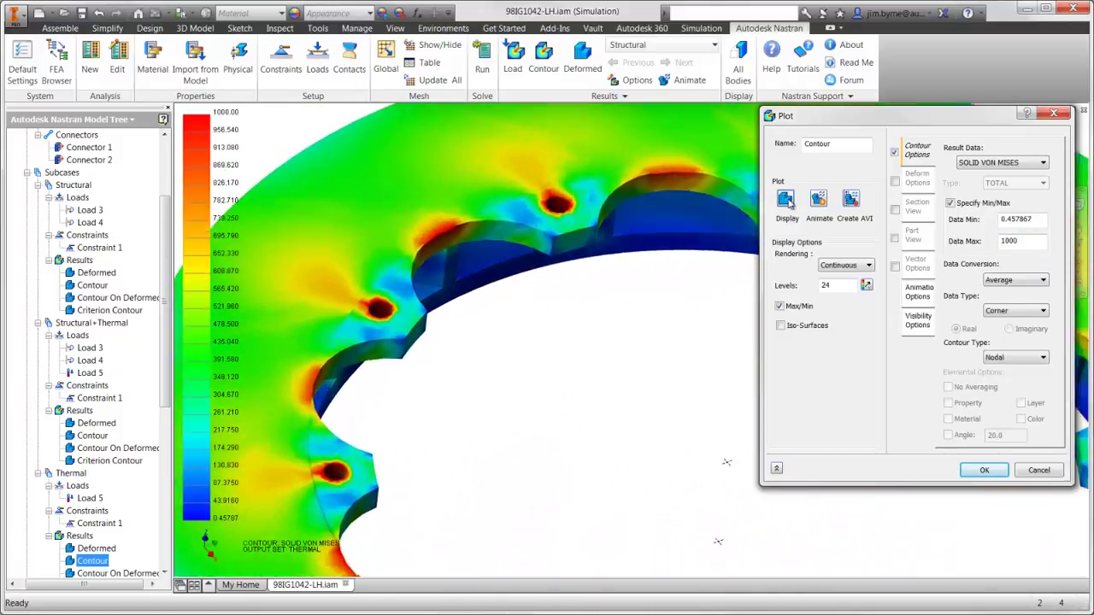
pyautogui.click(983, 469)
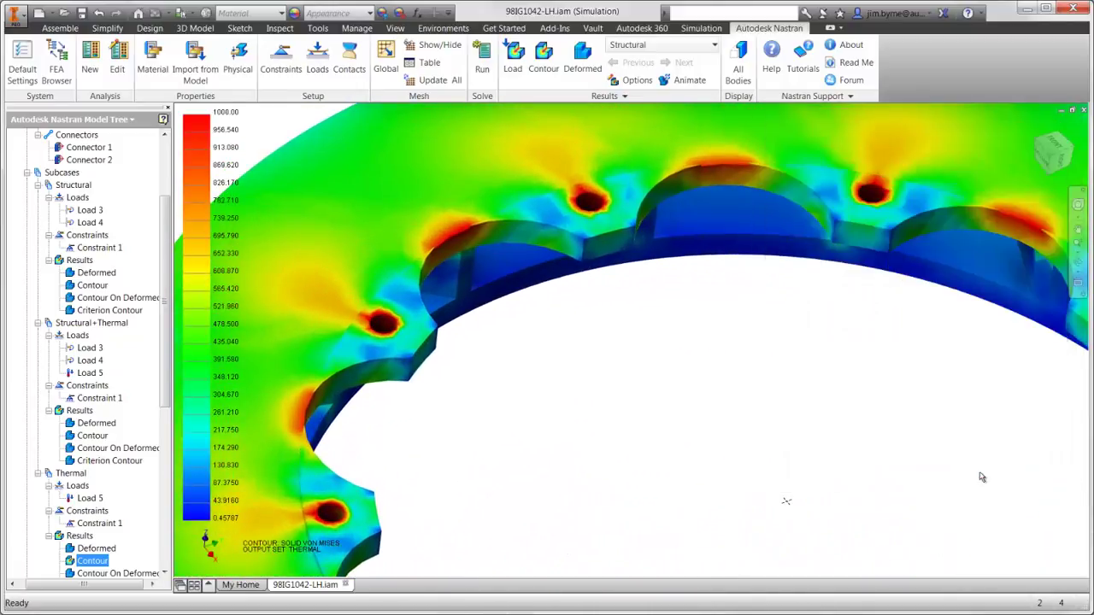
# Step: Display the Structural contour as Solid von Mises stress scaled 32.228 to 2000
pyautogui.rightClick(92, 285)
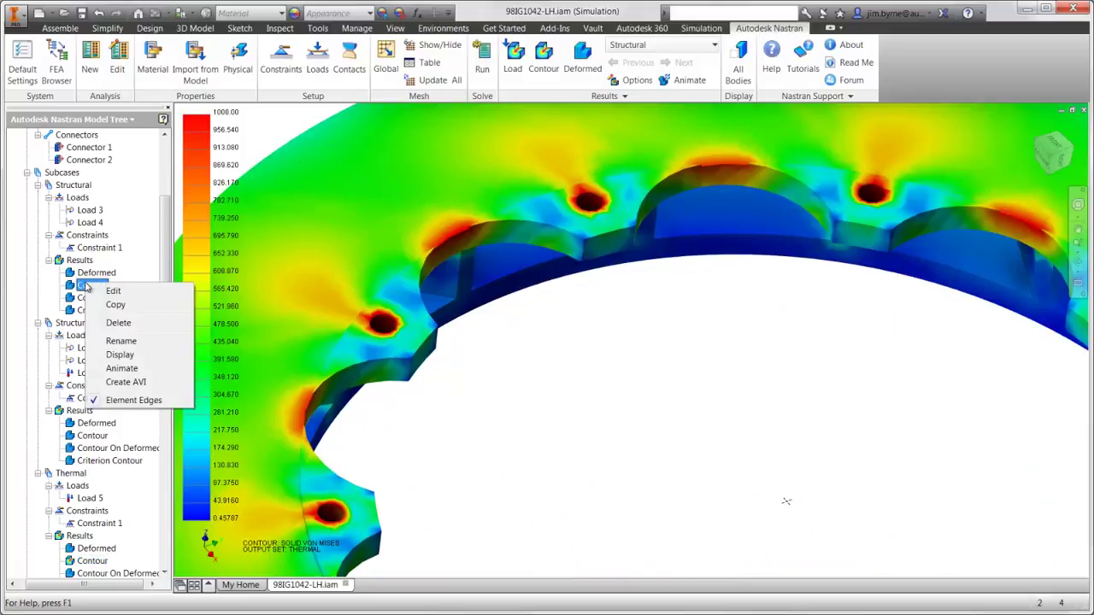
pyautogui.click(110, 289)
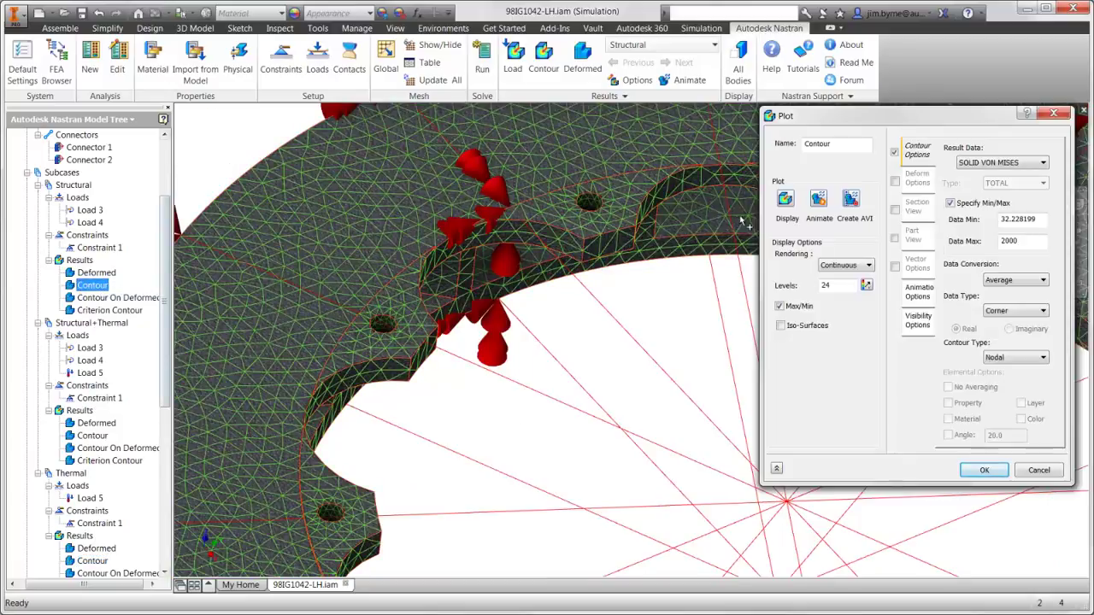
pyautogui.click(785, 199)
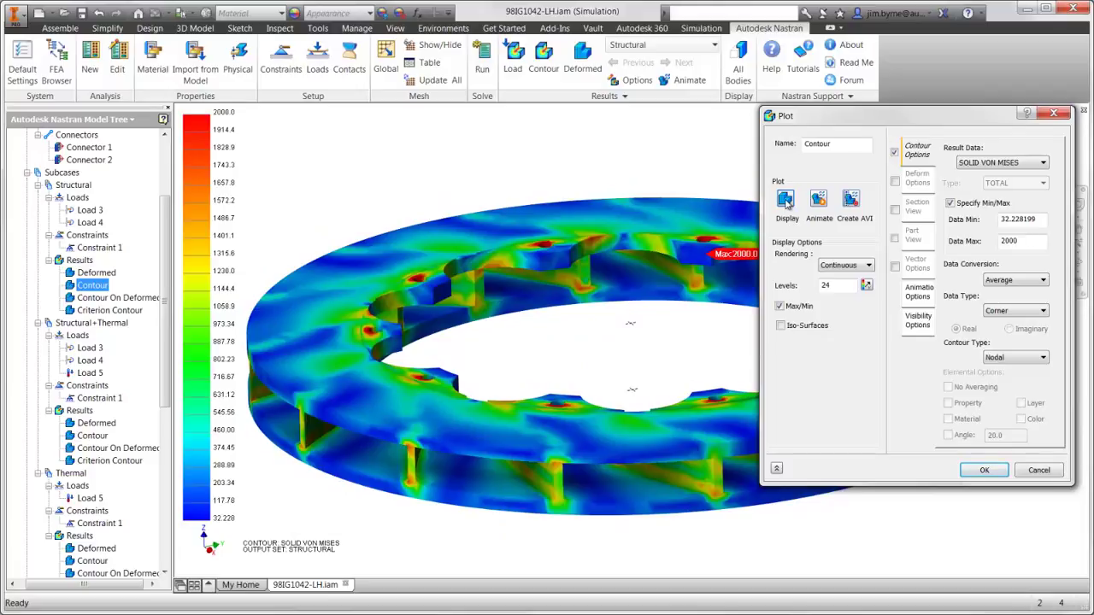
pyautogui.click(985, 471)
# Step: Plot Structural+Thermal as Solid von Mises (22.389–2000) with custom min/max and loads and constraints hidden
pyautogui.rightClick(108, 441)
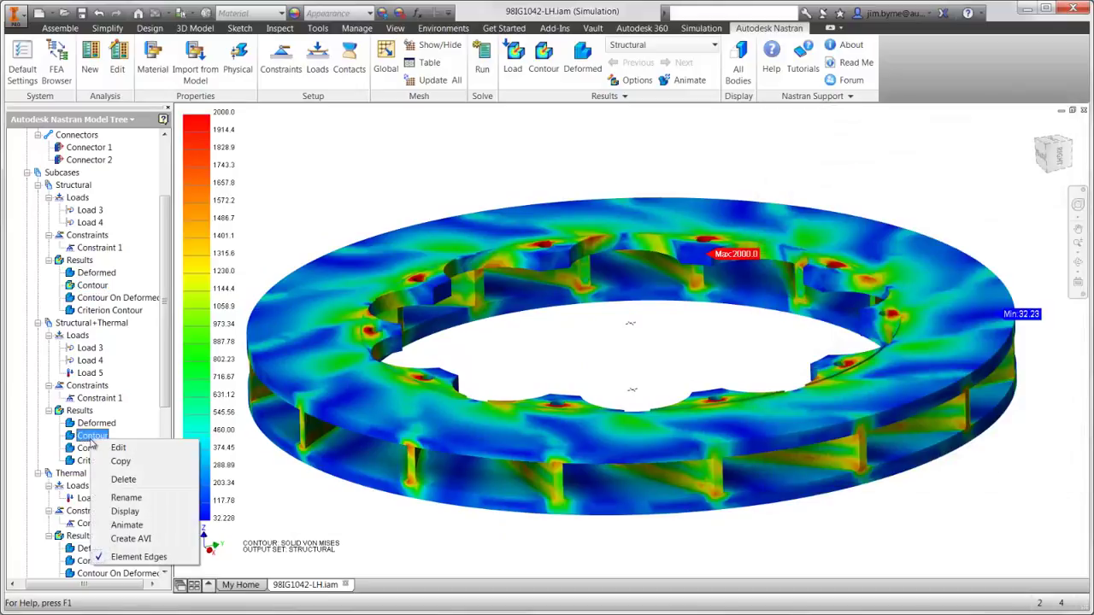
pyautogui.click(107, 450)
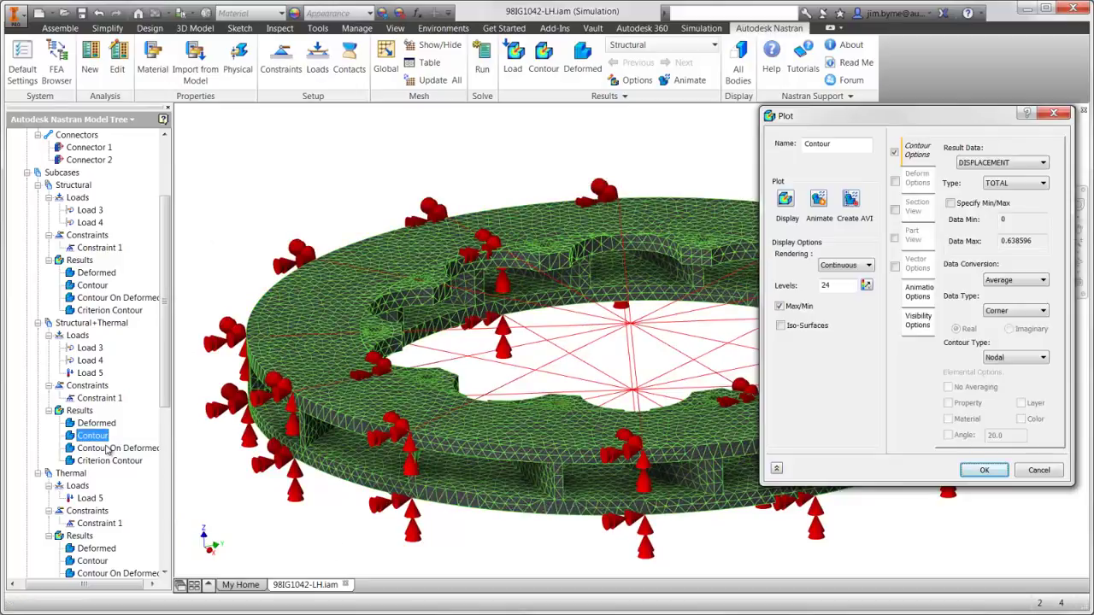
pyautogui.click(992, 162)
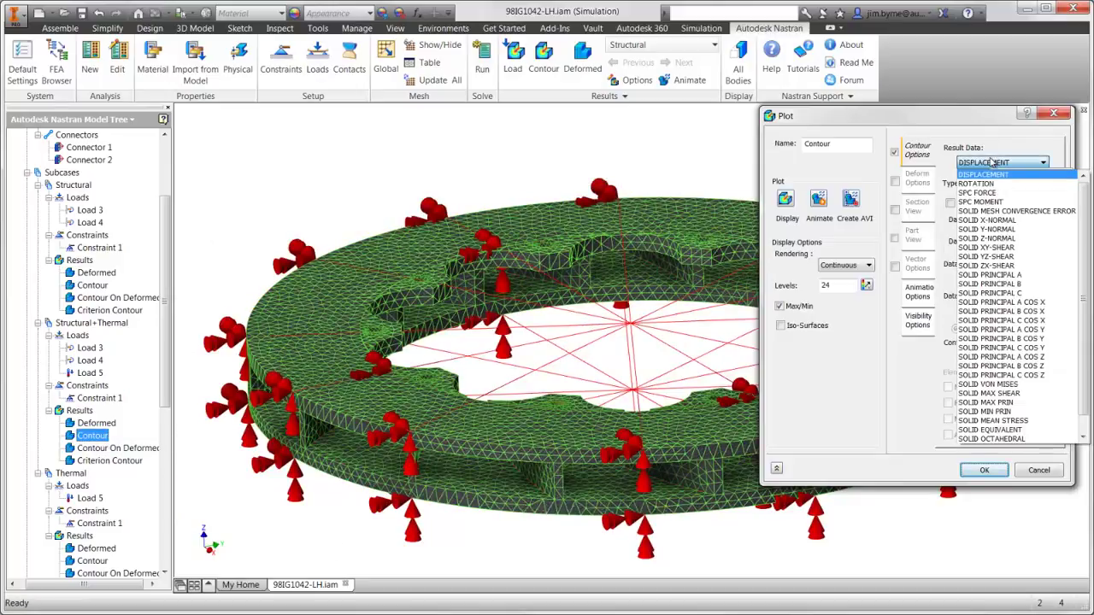
pyautogui.click(1003, 386)
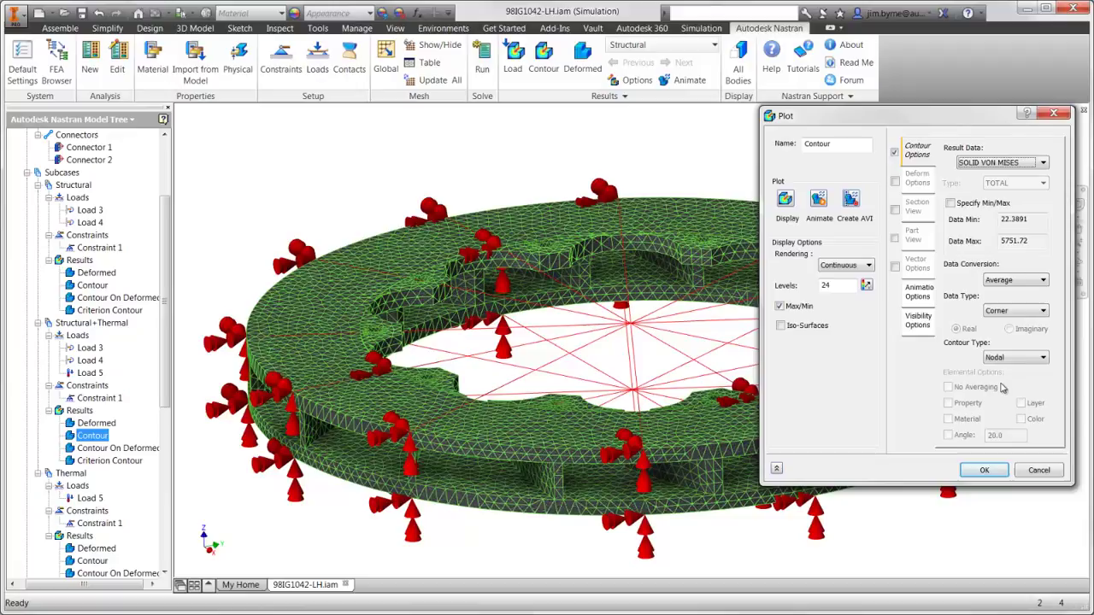
pyautogui.click(950, 204)
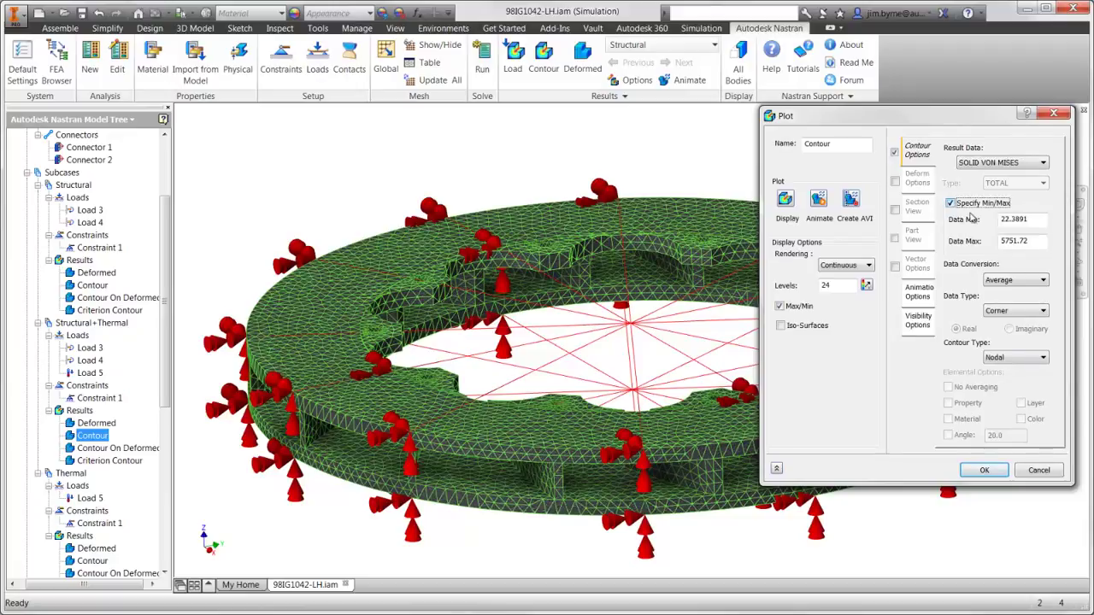
pyautogui.click(919, 322)
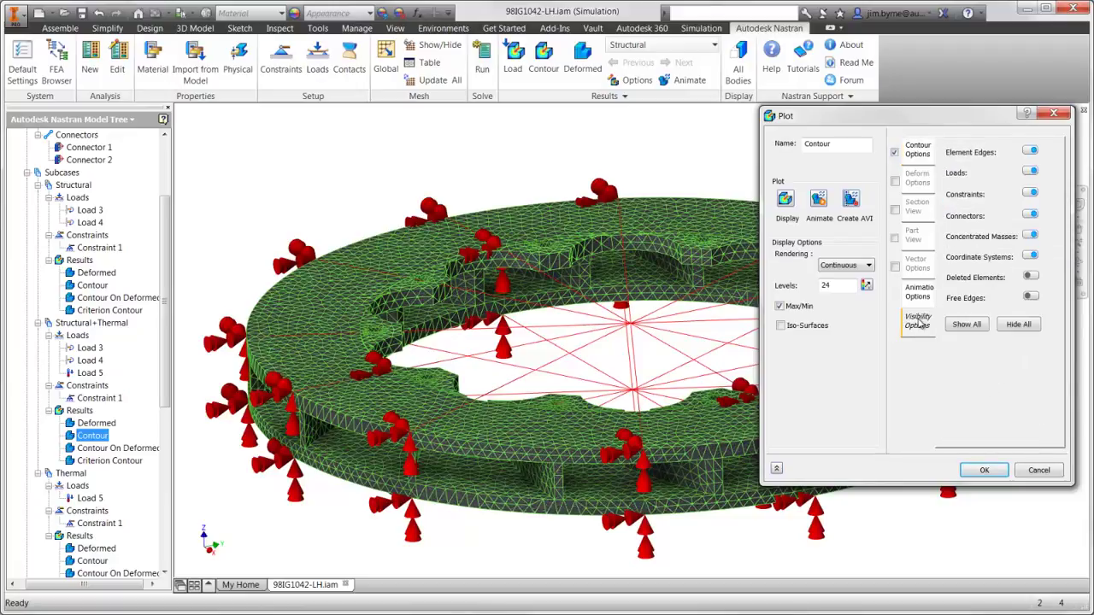
pyautogui.click(1019, 324)
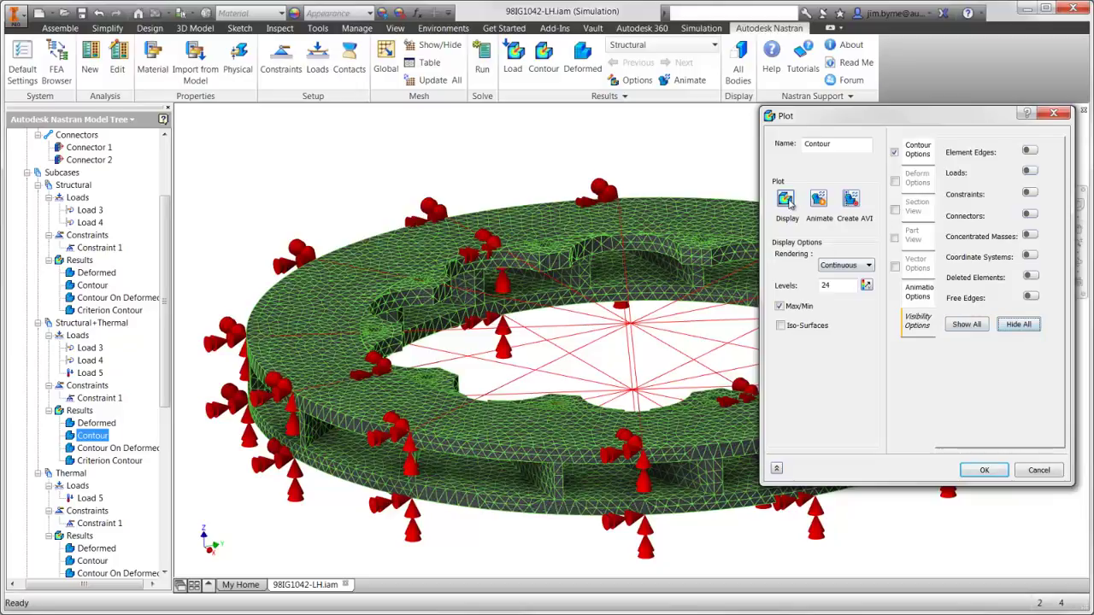
pyautogui.click(787, 199)
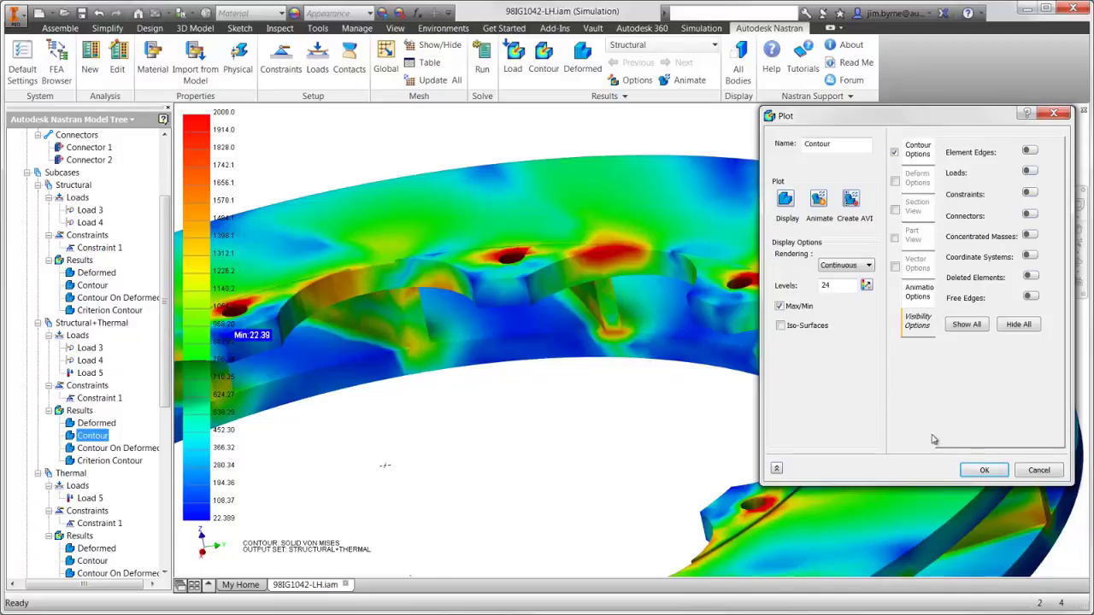
pyautogui.click(968, 471)
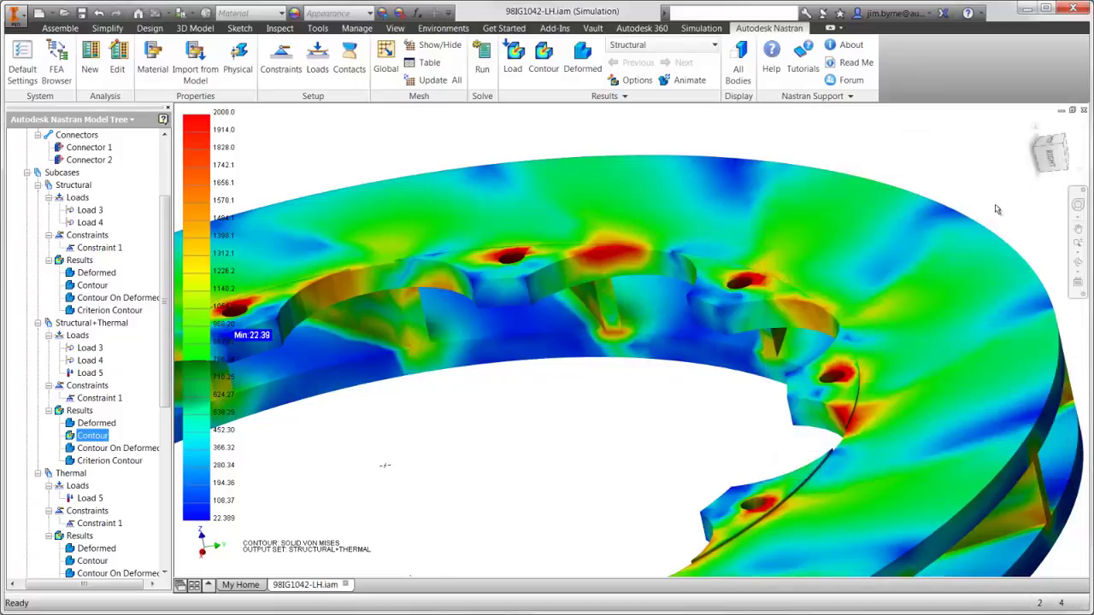
pyautogui.click(1035, 126)
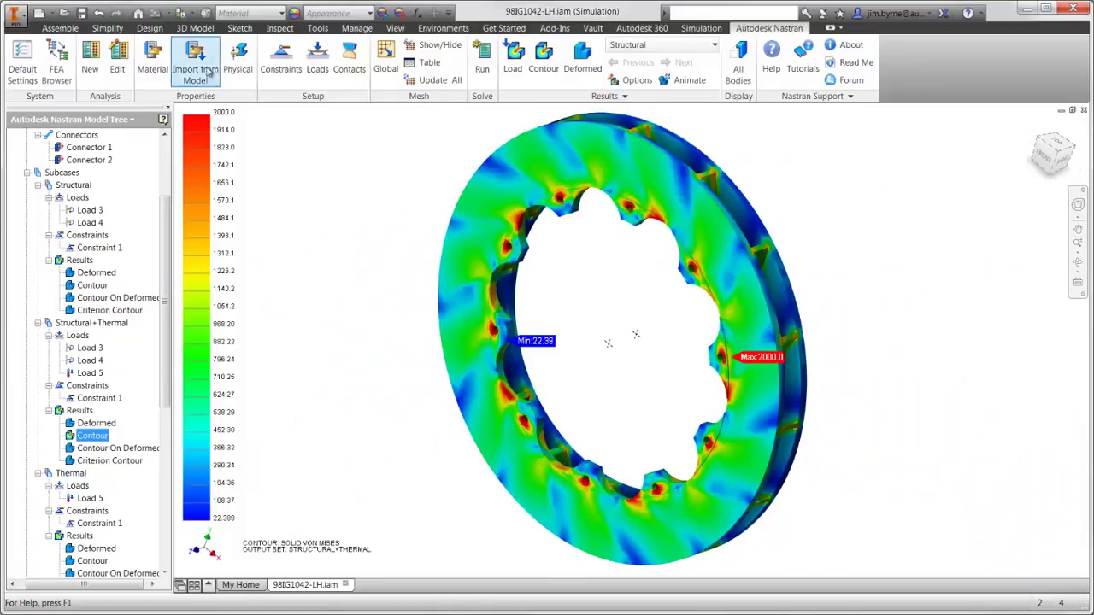
# Step: Activate the Master level of detail and open the rotor part 09.5682.5464:1
pyautogui.click(58, 67)
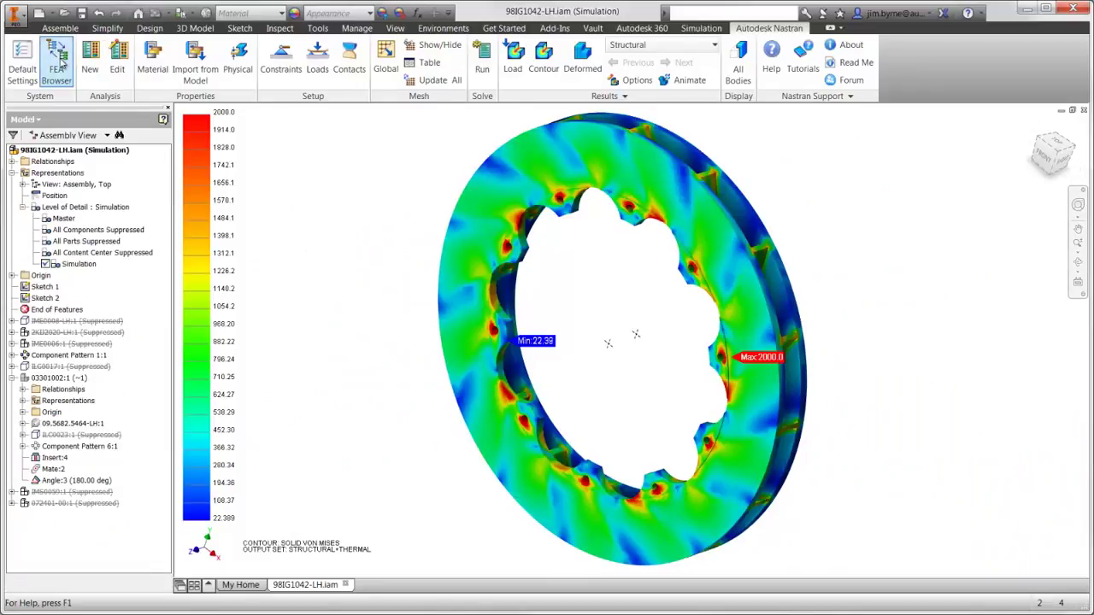
pyautogui.doubleClick(60, 219)
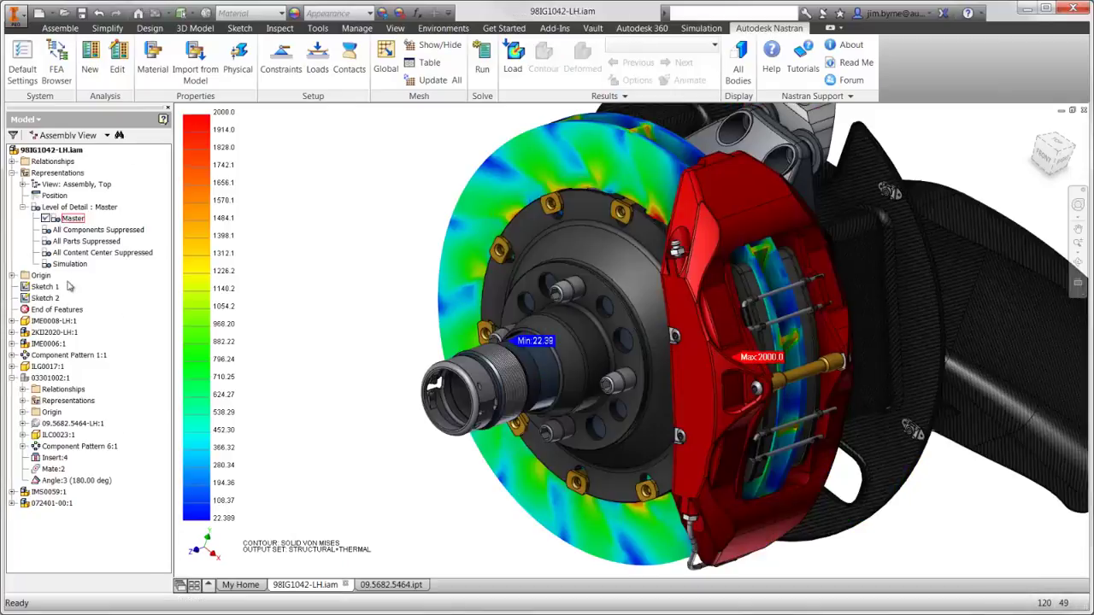
pyautogui.click(56, 423)
pyautogui.rightClick(57, 425)
pyautogui.click(63, 417)
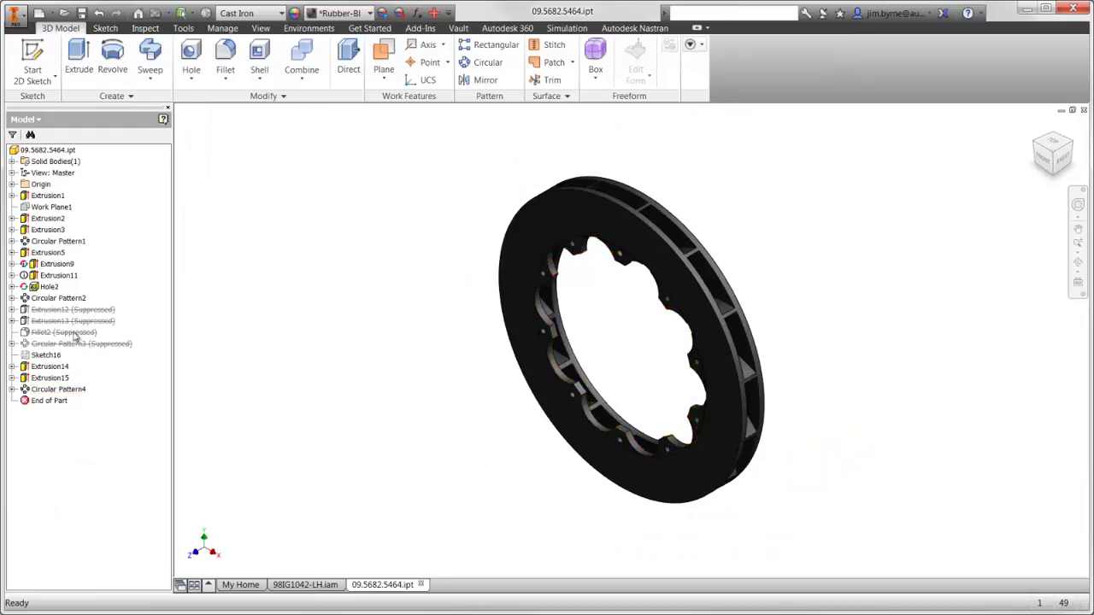
# Step: Increase the Circular Pattern1 vane count by entering 3, then return to the brake assembly
pyautogui.doubleClick(58, 241)
pyautogui.moveTo(224, 230); pyautogui.dragTo(197, 231)
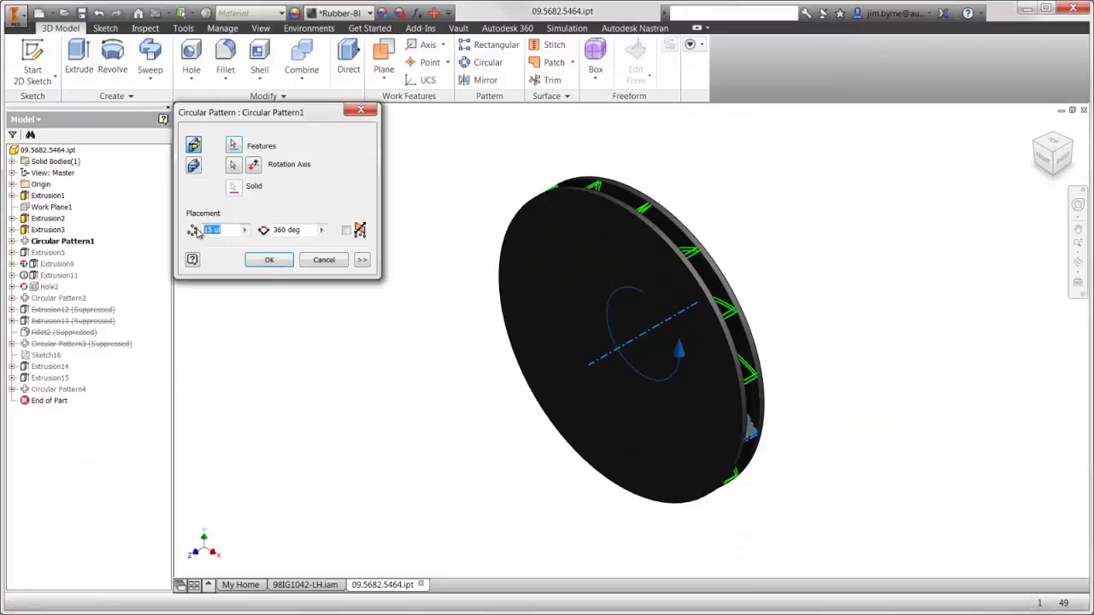
pyautogui.write('3')
pyautogui.press('Return')
pyautogui.click(291, 588)
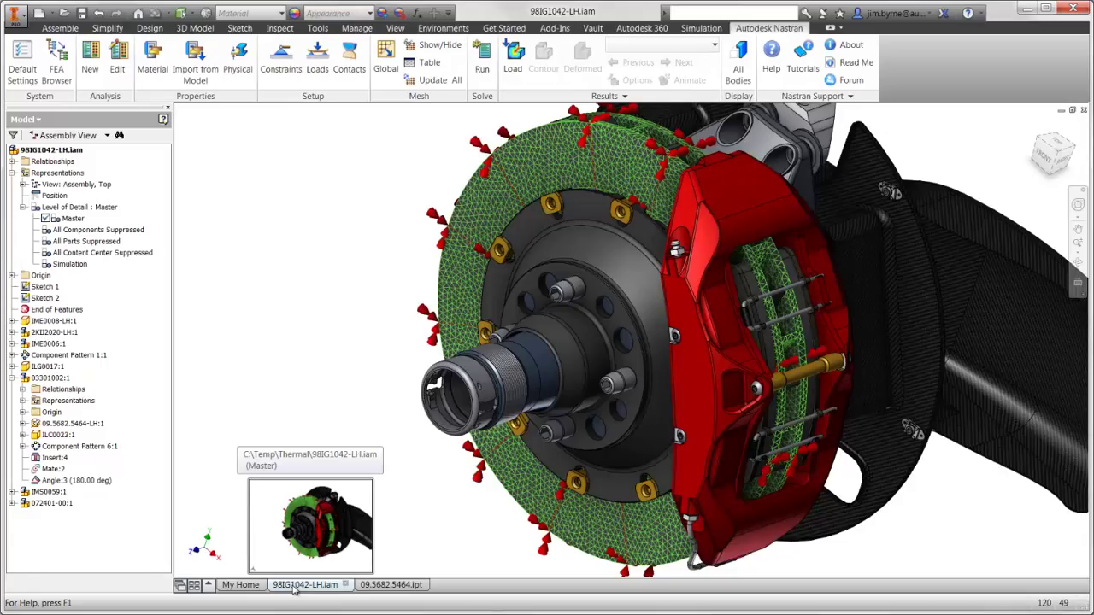
# Step: Return to the Simulation level of detail and edit the Structural+Thermal contour plot
pyautogui.doubleClick(70, 264)
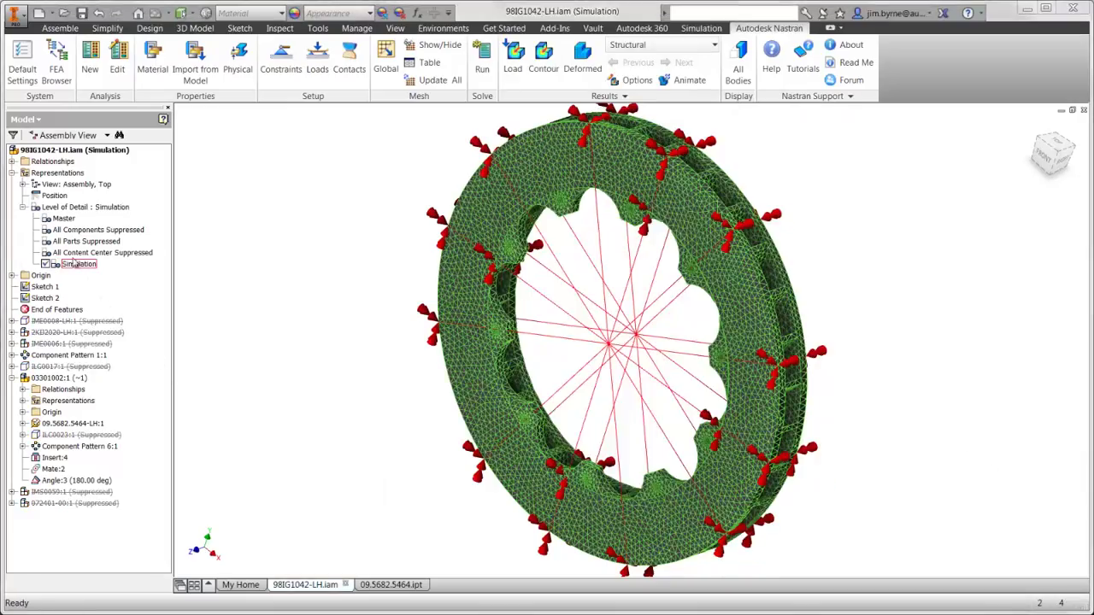
pyautogui.click(52, 75)
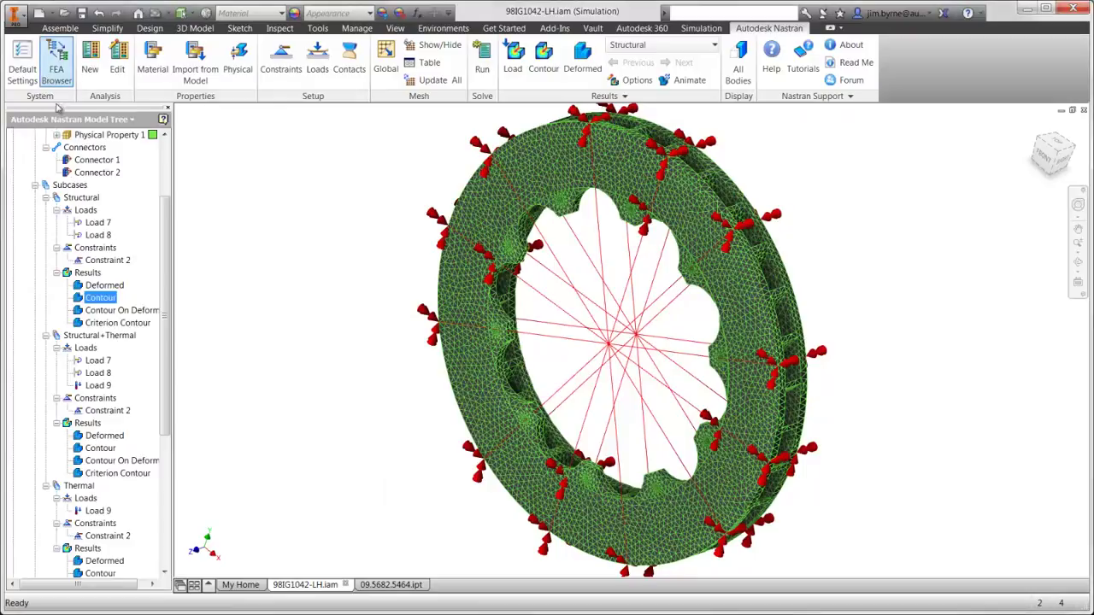
pyautogui.rightClick(101, 449)
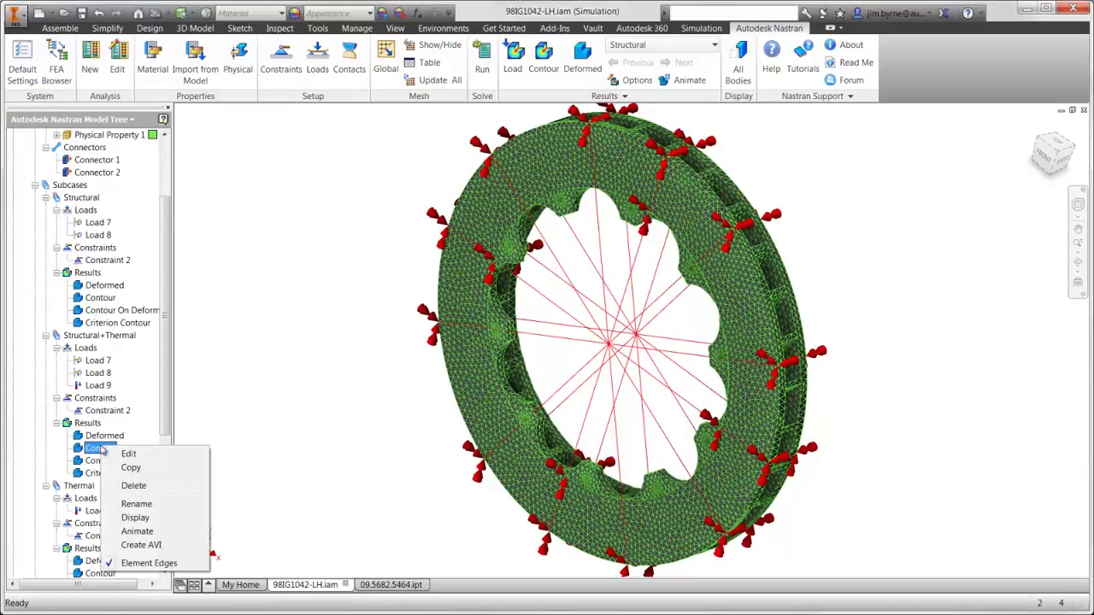
pyautogui.click(118, 453)
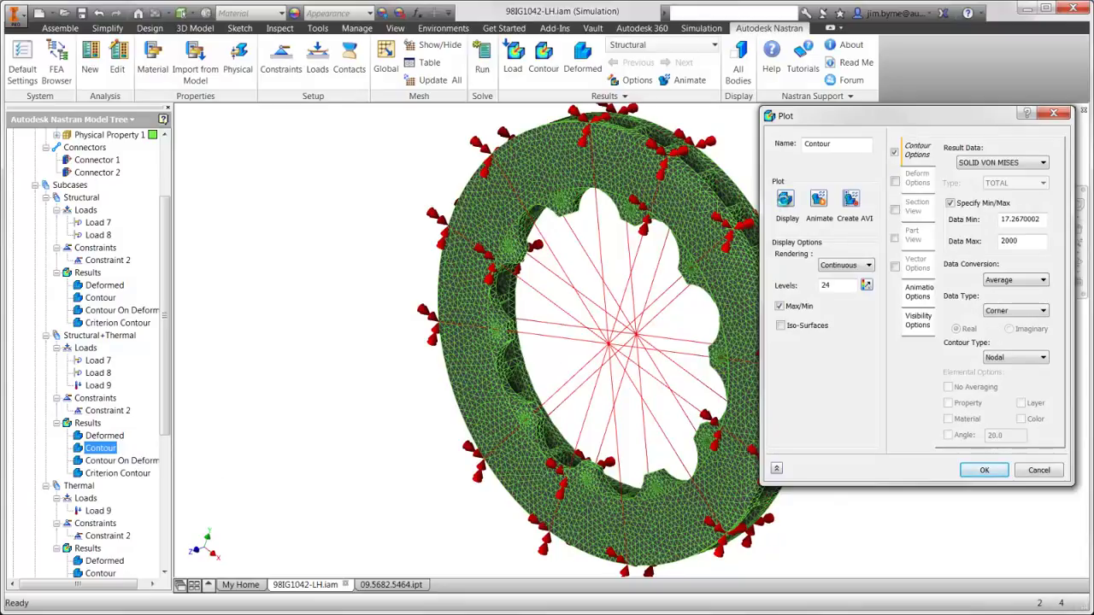
# Step: Display the Structural+Thermal Von Mises contour (17.267 to 2000) on the re-solved rotor in home view
pyautogui.click(785, 200)
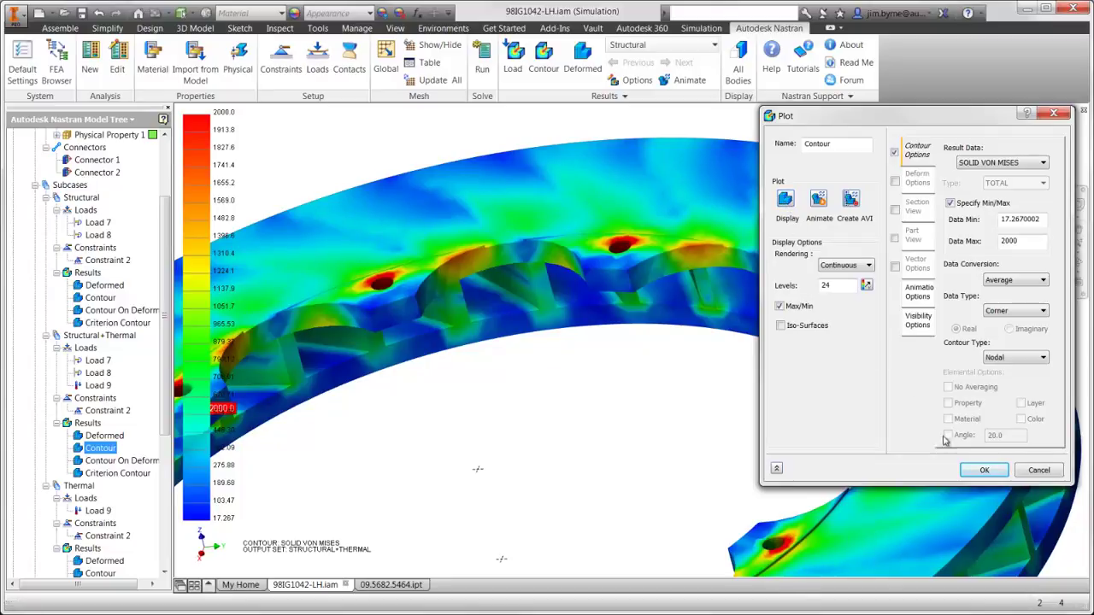
pyautogui.click(985, 475)
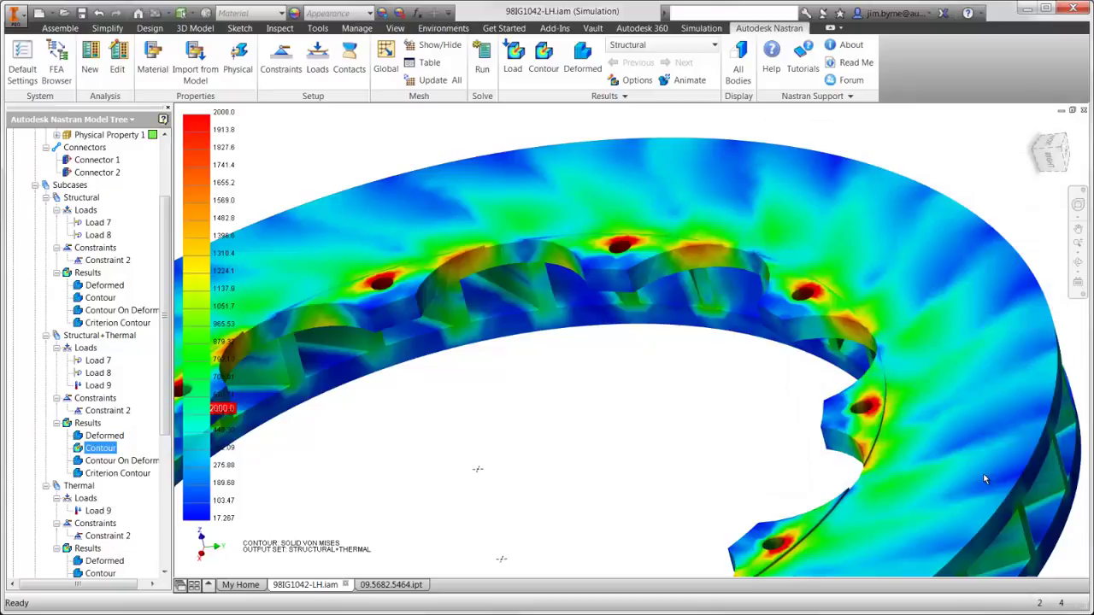
pyautogui.click(1038, 135)
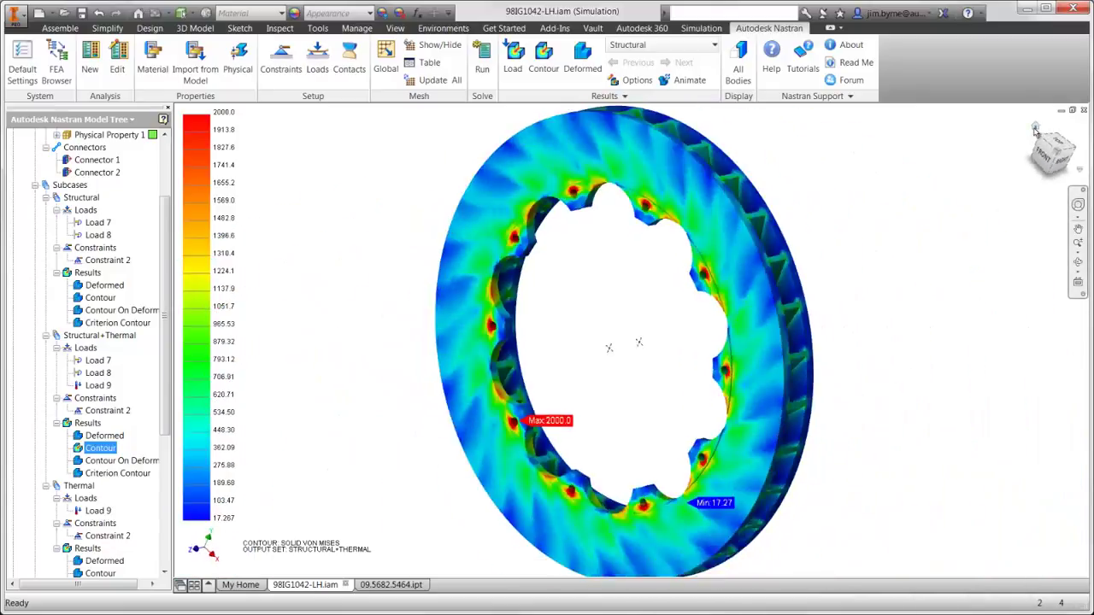